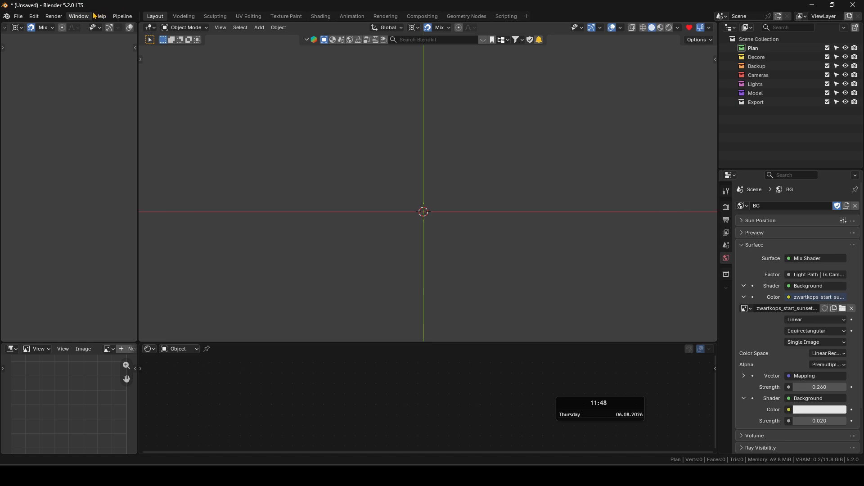
# - Start an AutoCAD DXF import and choose the "2026 NEW" DXF drawing as the file to bring in
pyautogui.keyDown('shift'); pyautogui.moveTo(439, 177); pyautogui.dragTo(430, 174, button='middle'); pyautogui.keyUp('shift')
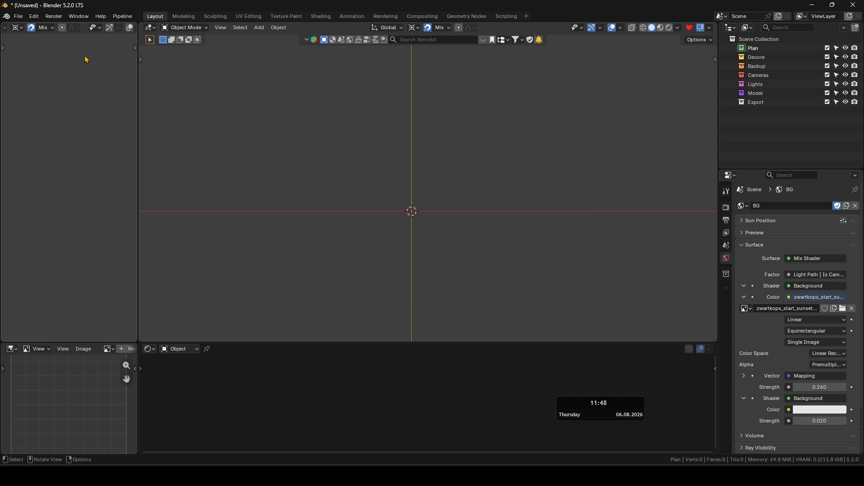
pyautogui.click(18, 16)
pyautogui.moveTo(80, 150)
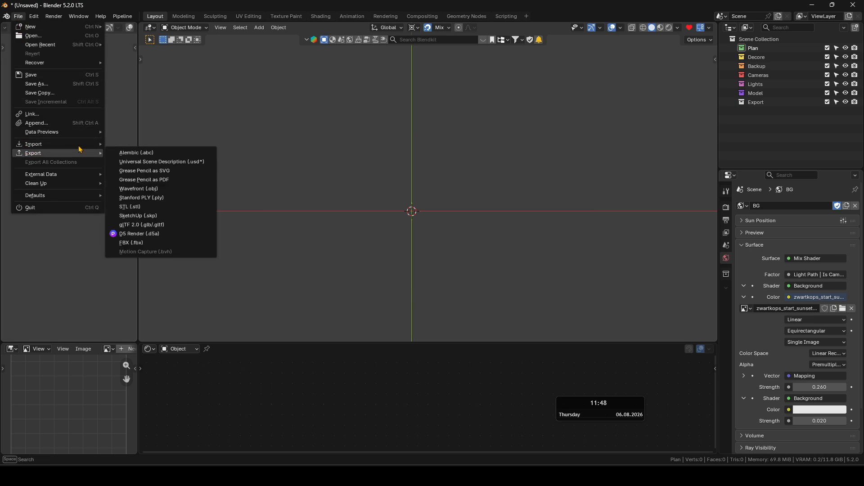
pyautogui.moveTo(51, 145)
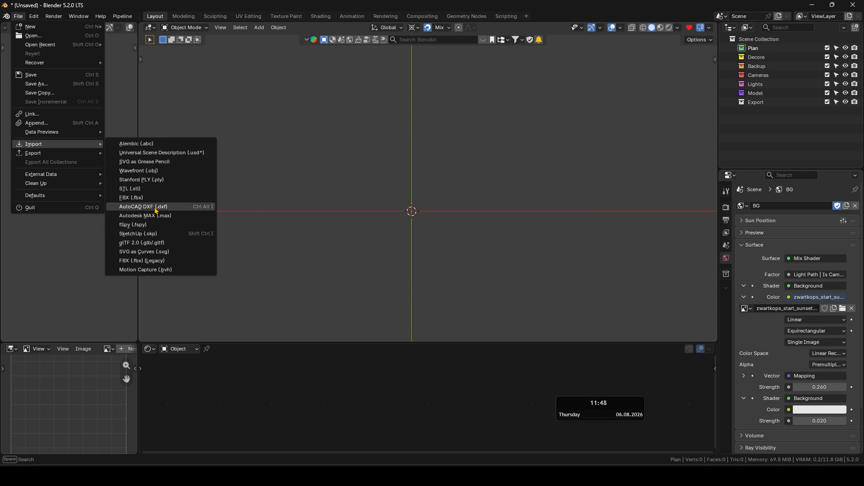
pyautogui.click(155, 208)
pyautogui.click(464, 142)
pyautogui.click(398, 135)
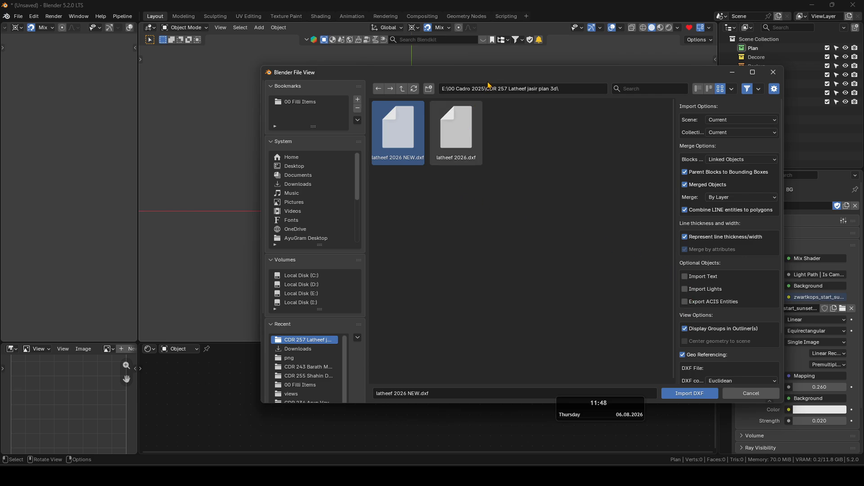
pyautogui.moveTo(472, 72); pyautogui.dragTo(375, 61)
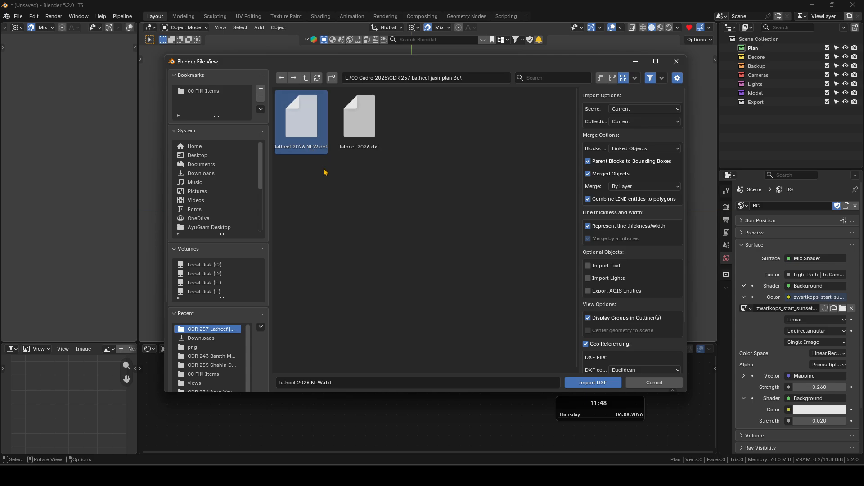
# - Switch to AutoCAD and examine how the floor plans are laid out around the origin of the source DXF drawing
pyautogui.click(582, 385)
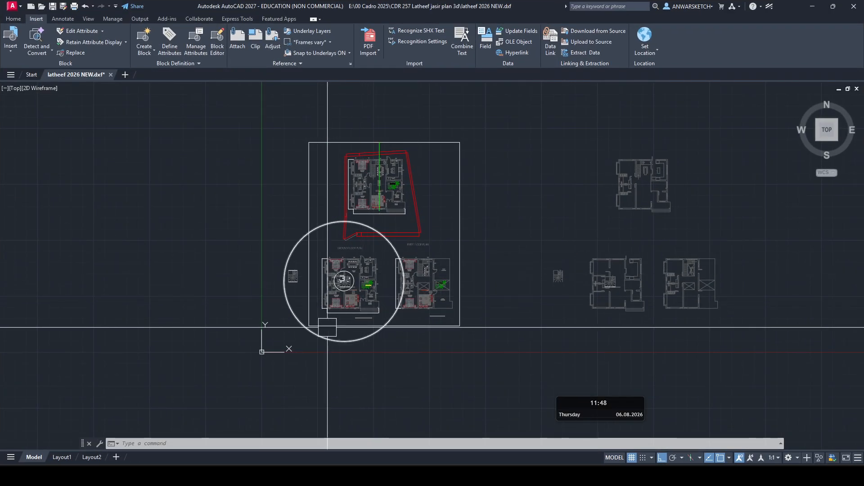
pyautogui.scroll(-6, 291, 250)
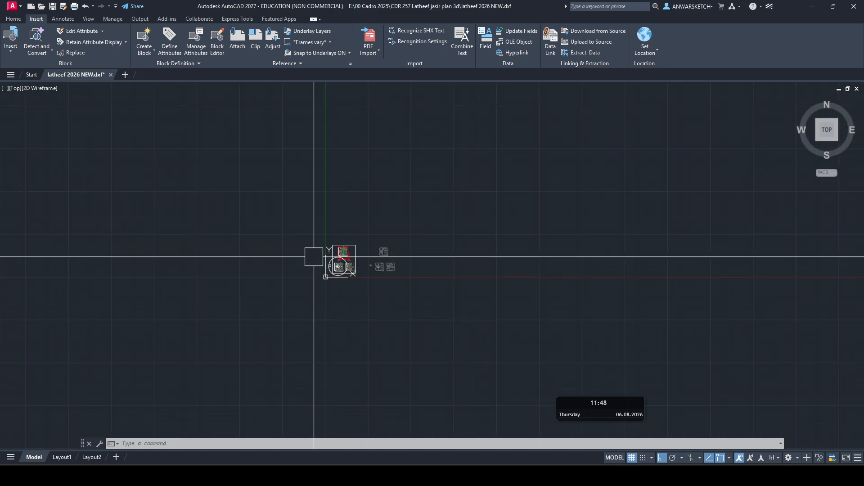
pyautogui.scroll(2, 311, 255)
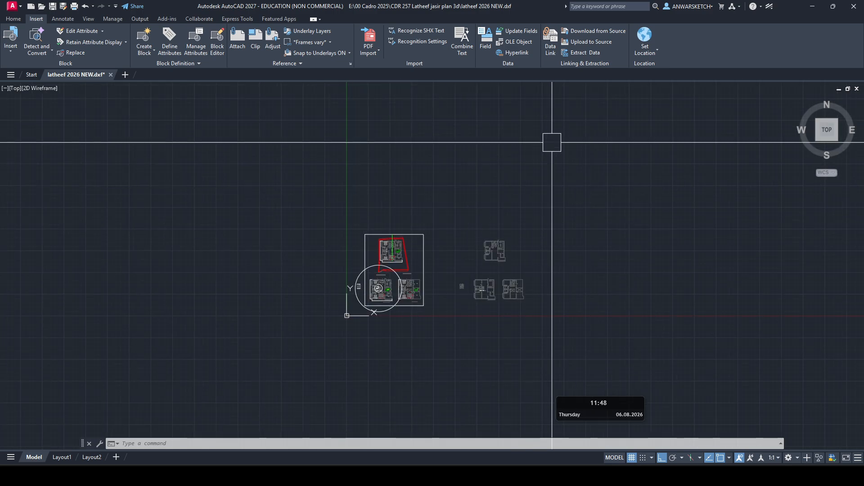
pyautogui.scroll(-4, 518, 189)
pyautogui.scroll(4, 406, 251)
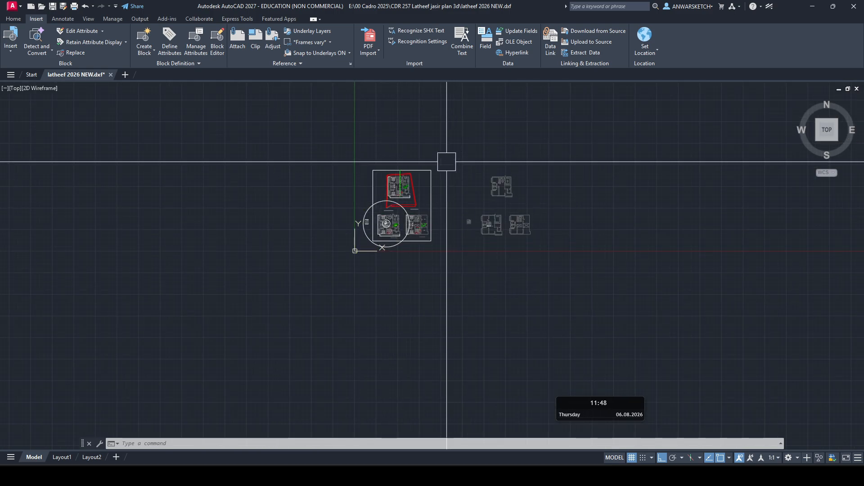
pyautogui.scroll(4, 410, 201)
pyautogui.scroll(-2, 367, 204)
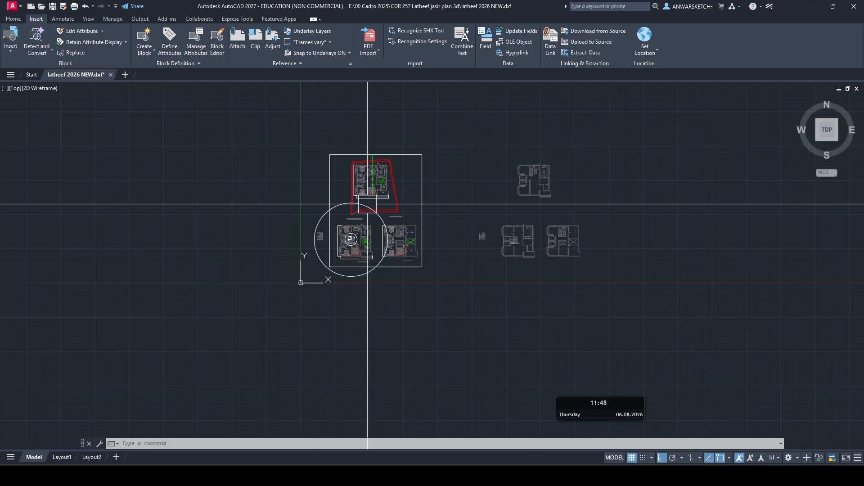
pyautogui.scroll(2, 367, 204)
pyautogui.scroll(1, 476, 239)
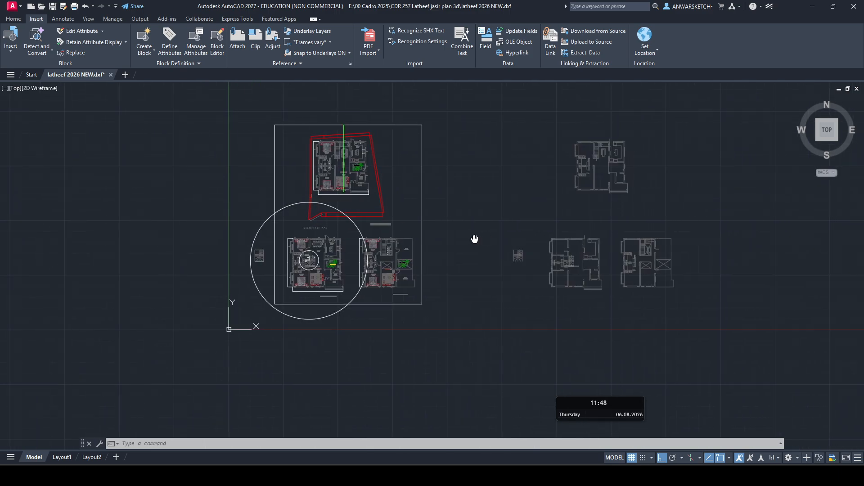
pyautogui.scroll(1, 297, 244)
pyautogui.scroll(-2, 296, 244)
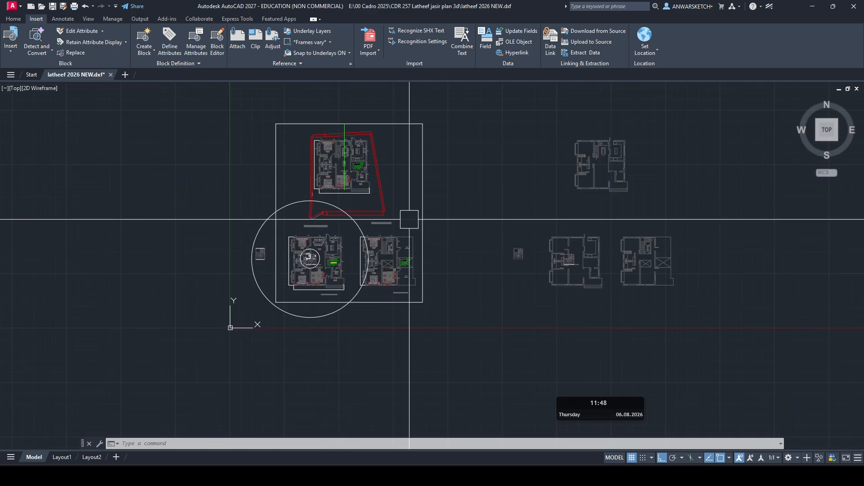
pyautogui.moveTo(317, 245)
pyautogui.mouseDown(button='middle')
pyautogui.moveTo(376, 211)
pyautogui.moveTo(347, 240)
pyautogui.mouseUp(button='middle')
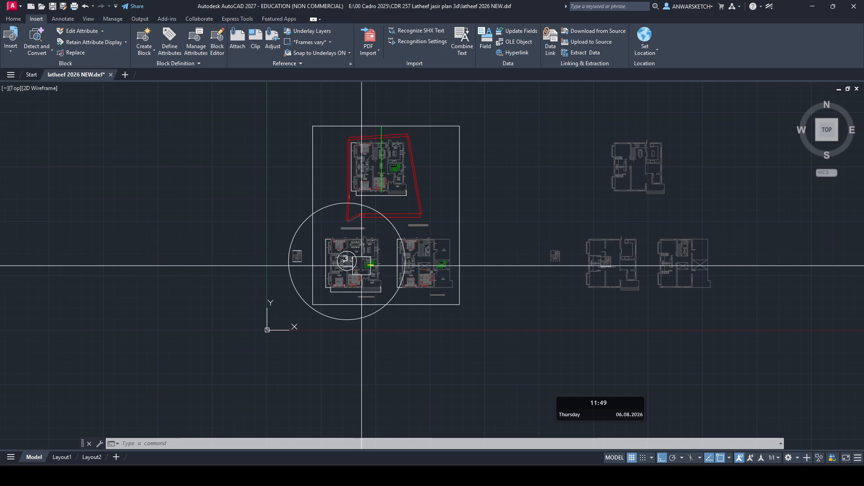
pyautogui.scroll(-7, 401, 261)
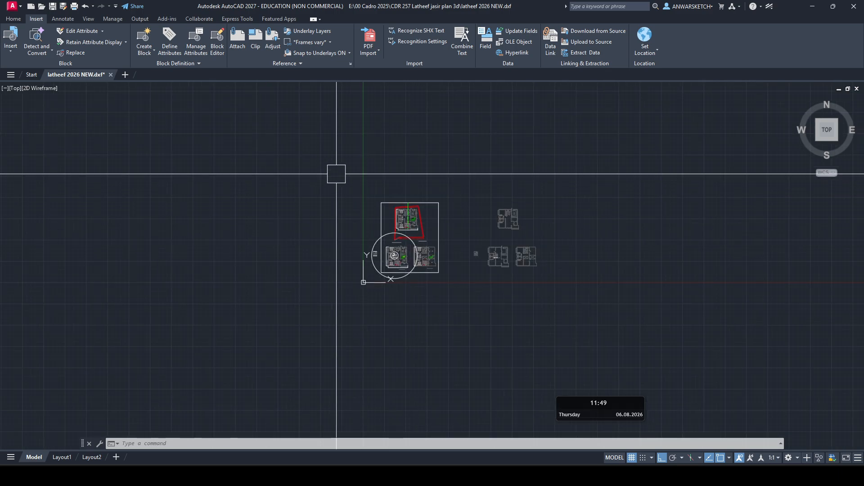
pyautogui.scroll(3, 351, 238)
pyautogui.moveTo(522, 309)
pyautogui.mouseDown(button='middle')
pyautogui.moveTo(440, 279)
pyautogui.moveTo(391, 277)
pyautogui.mouseUp(button='middle')
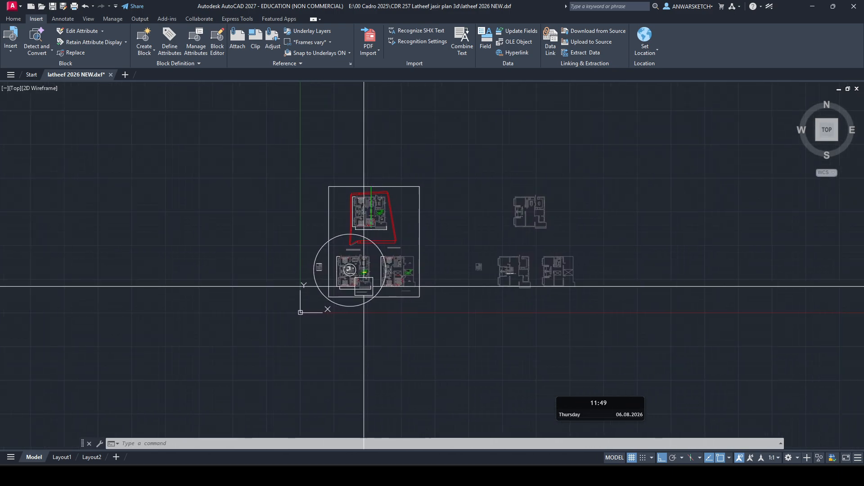
pyautogui.click(266, 136)
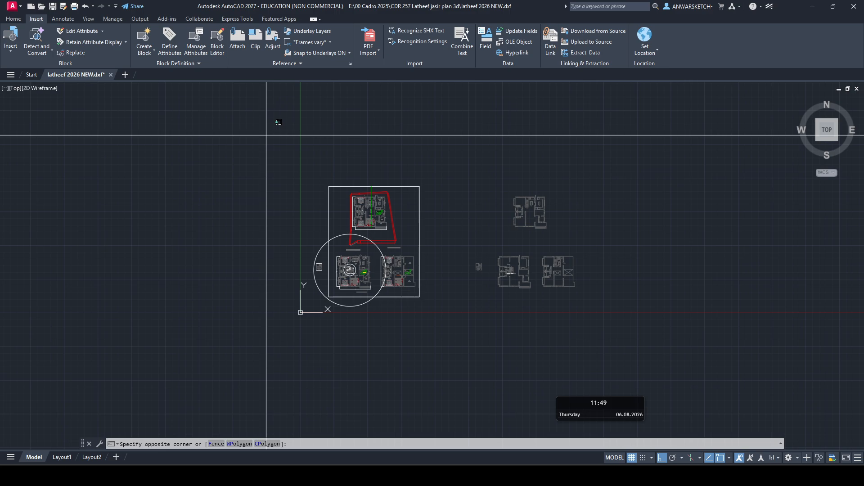
pyautogui.press('Escape')
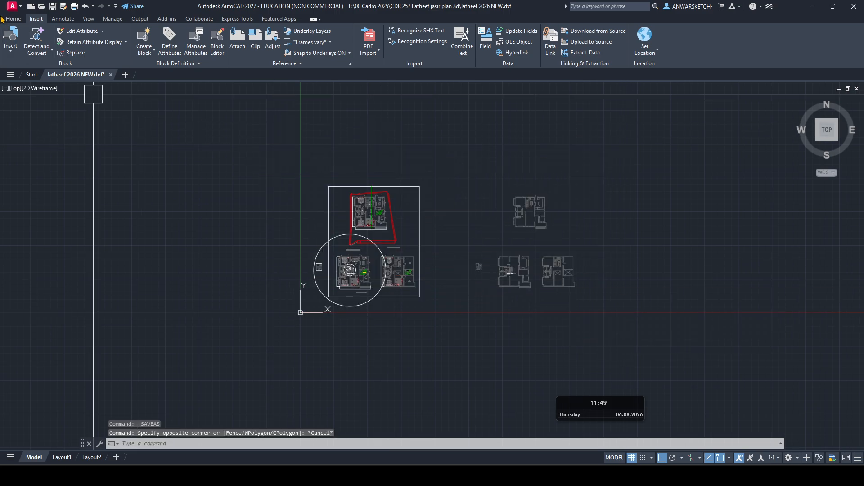
# - Check the DXF versions offered when saving the drawing under another name, and cancel without saving
pyautogui.click(13, 6)
pyautogui.click(23, 135)
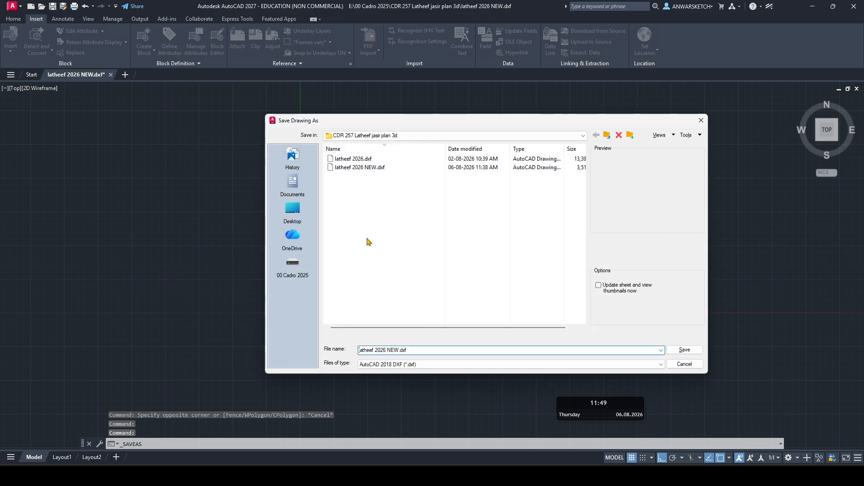
pyautogui.click(408, 365)
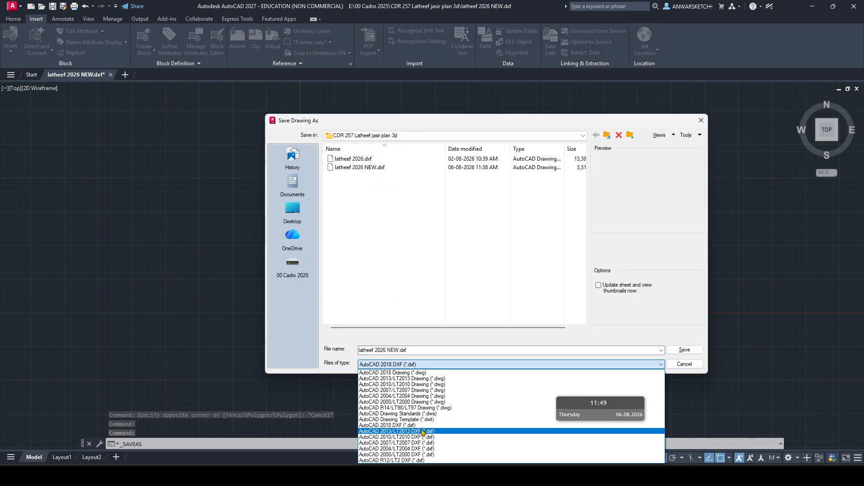
pyautogui.click(395, 223)
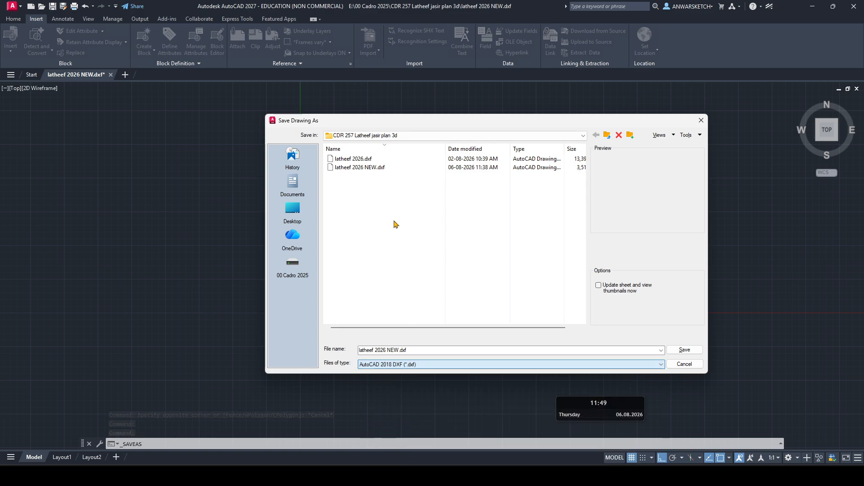
pyautogui.click(684, 363)
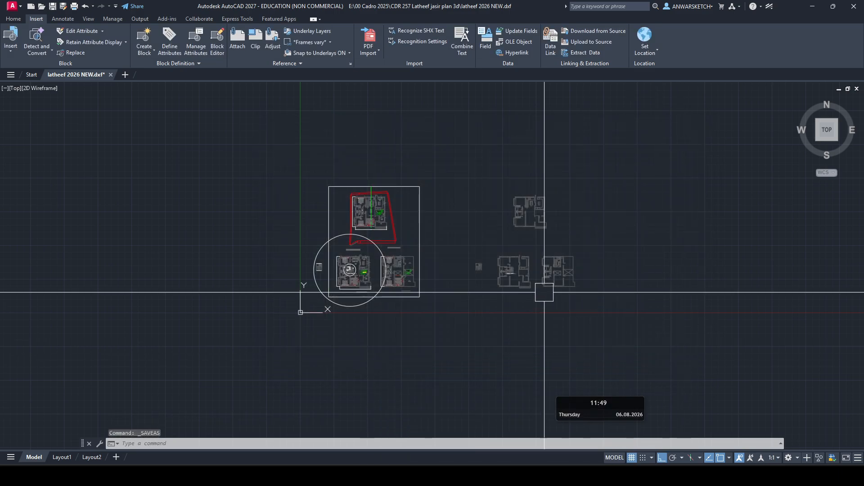
# - Switch back to Blender, review the geo-referencing and unit scale options, and import the chosen DXF into the Plan collection
pyautogui.hotkey('alt', 'Tab')
pyautogui.click(393, 216)
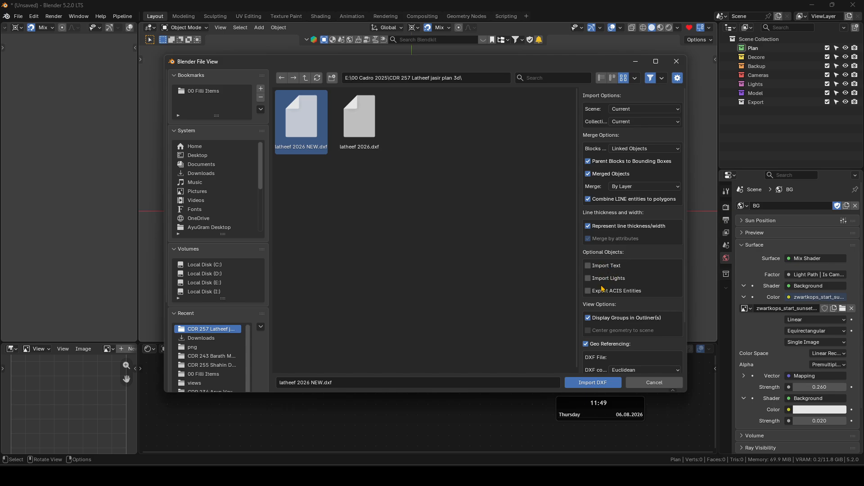
pyautogui.scroll(-3, 602, 289)
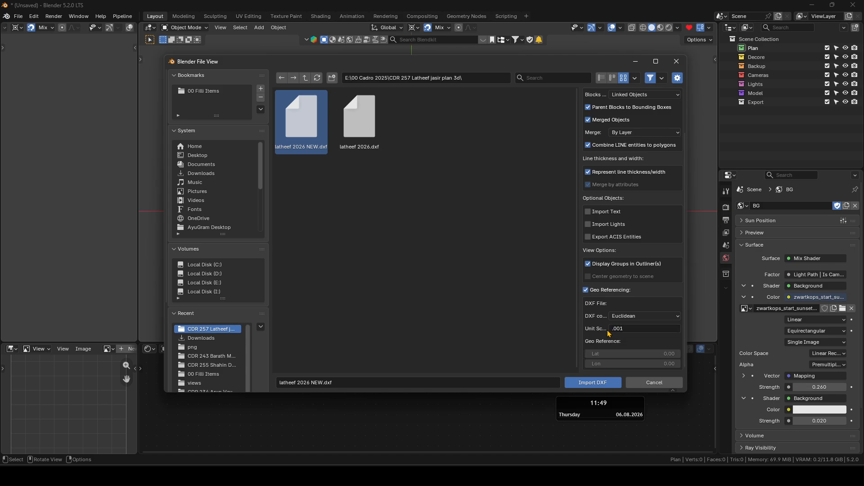
pyautogui.click(593, 383)
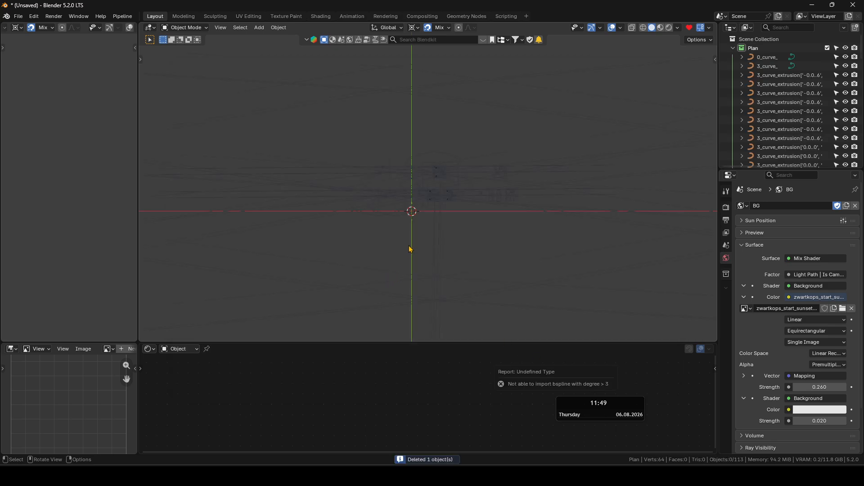
# - Select the imported curves near the origin to examine the floor plans and the long lines crossing them, and undo the selection
pyautogui.moveTo(493, 143); pyautogui.dragTo(428, 223)
pyautogui.scroll(-7, 410, 265)
pyautogui.scroll(-4, 410, 265)
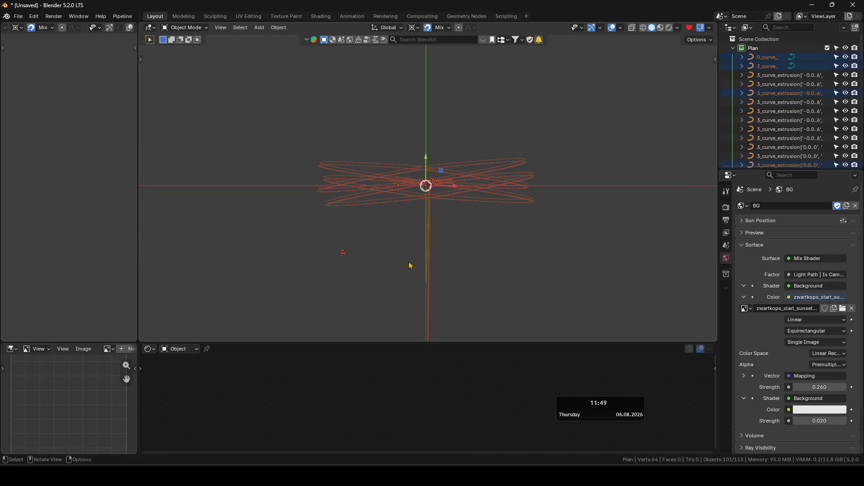
pyautogui.scroll(10, 410, 265)
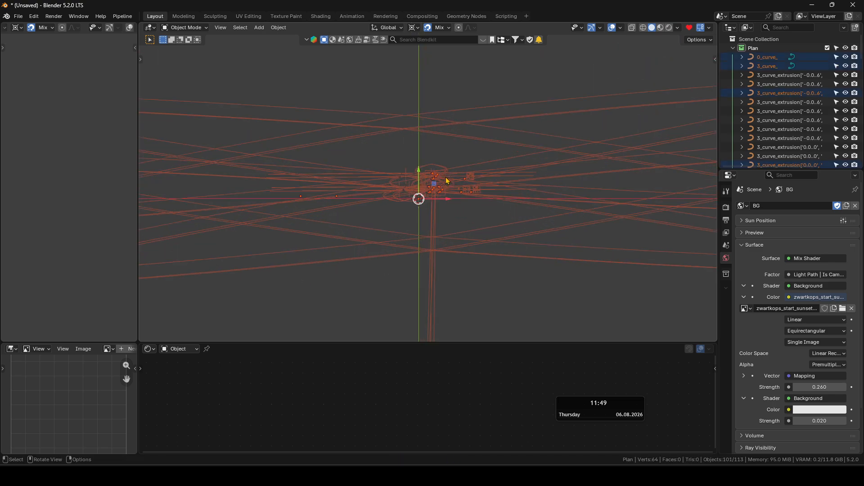
pyautogui.scroll(8, 446, 214)
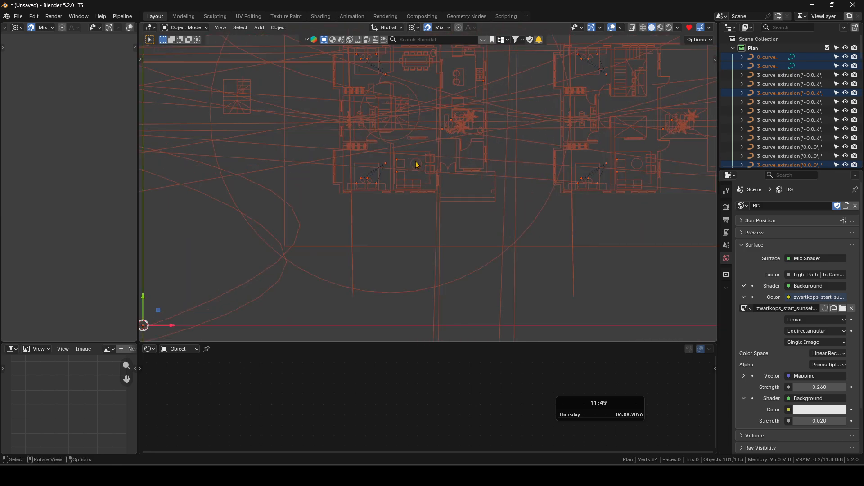
pyautogui.scroll(-8, 259, 180)
pyautogui.scroll(8, 426, 190)
pyautogui.scroll(3, 381, 194)
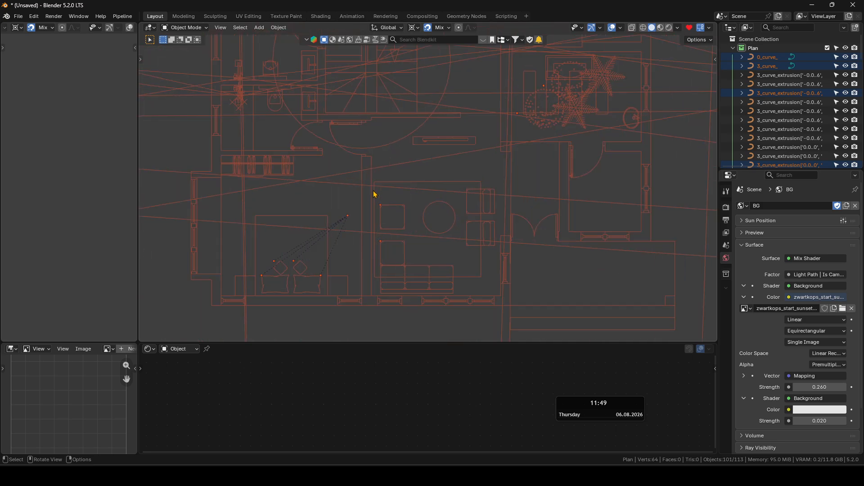
pyautogui.scroll(-7, 301, 191)
pyautogui.scroll(9, 339, 191)
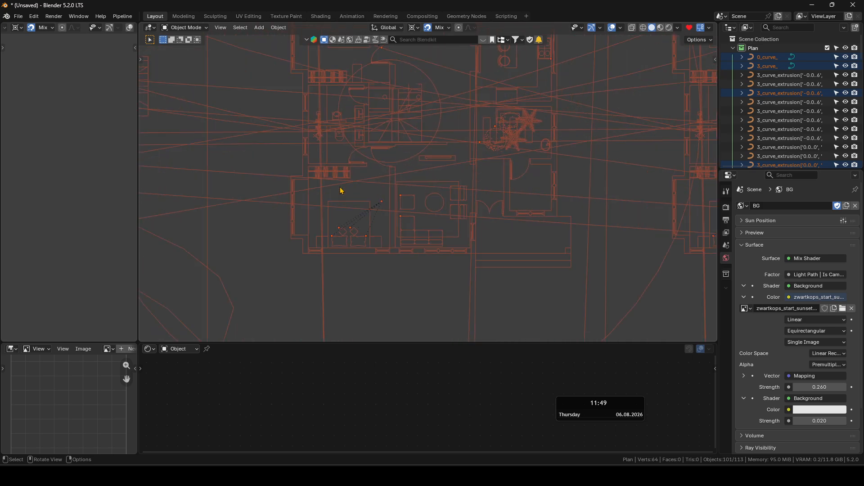
pyautogui.scroll(-4, 439, 221)
pyautogui.scroll(-19, 399, 212)
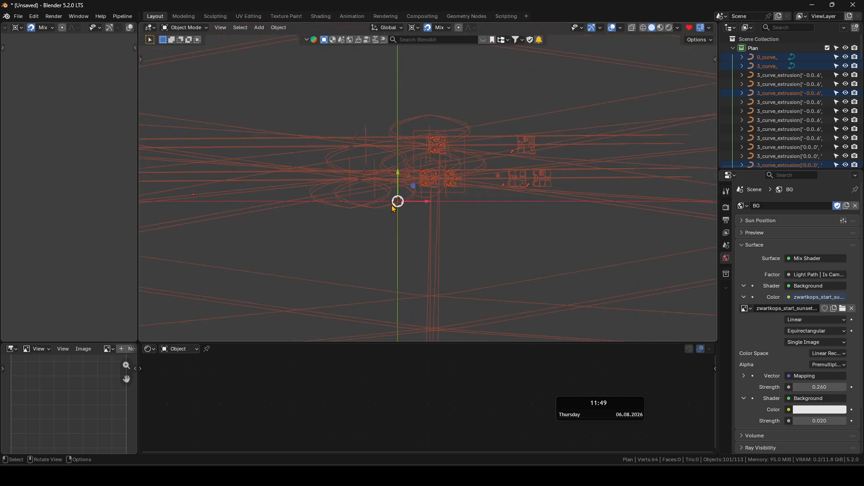
pyautogui.scroll(7, 393, 208)
pyautogui.keyDown('shift'); pyautogui.moveTo(395, 190); pyautogui.dragTo(366, 219, button='middle'); pyautogui.keyUp('shift')
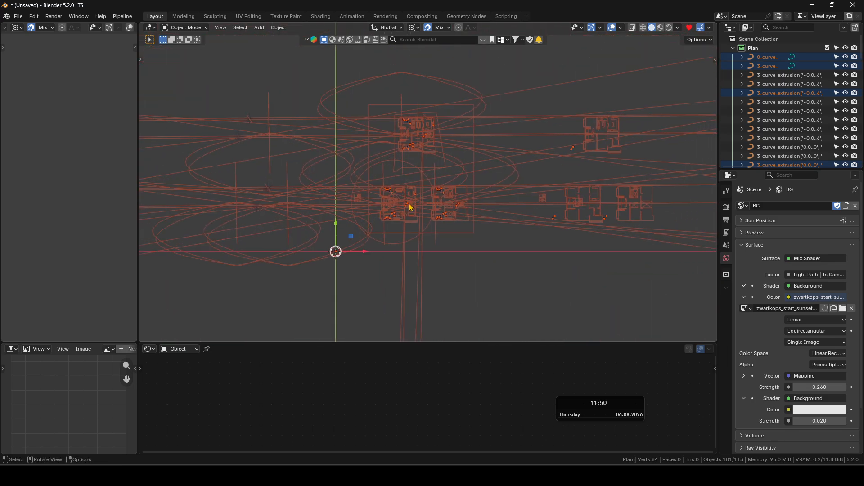
pyautogui.scroll(2, 391, 195)
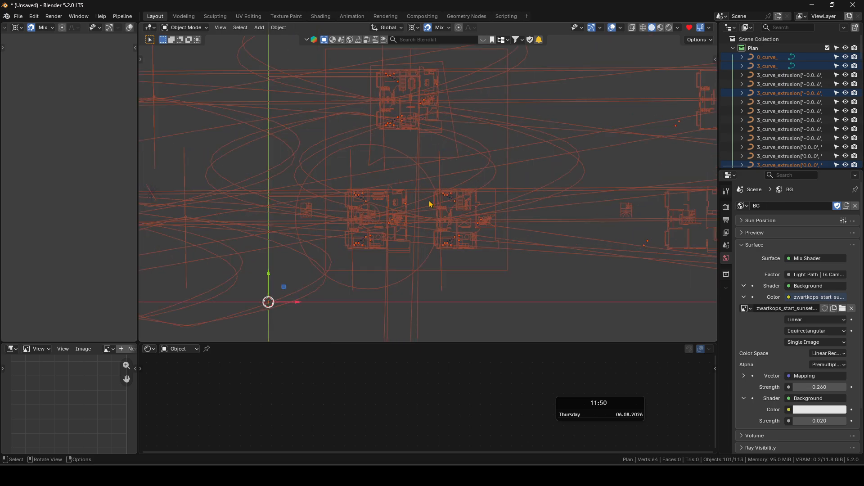
pyautogui.scroll(-2, 460, 226)
pyautogui.scroll(3, 389, 210)
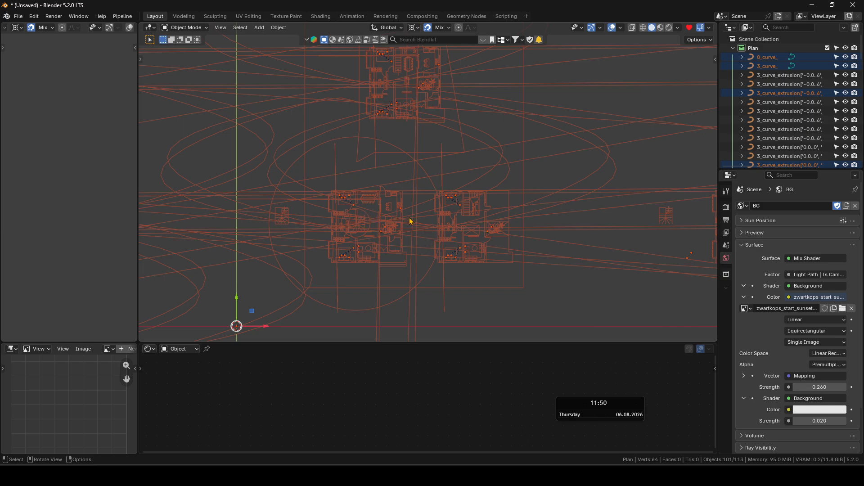
pyautogui.scroll(-5, 395, 198)
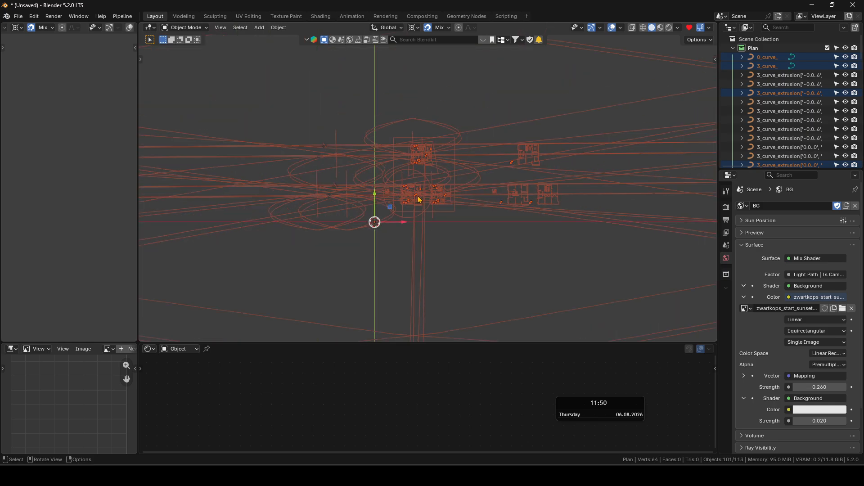
pyautogui.scroll(-3, 419, 200)
pyautogui.hotkey('ctrl', 'z')
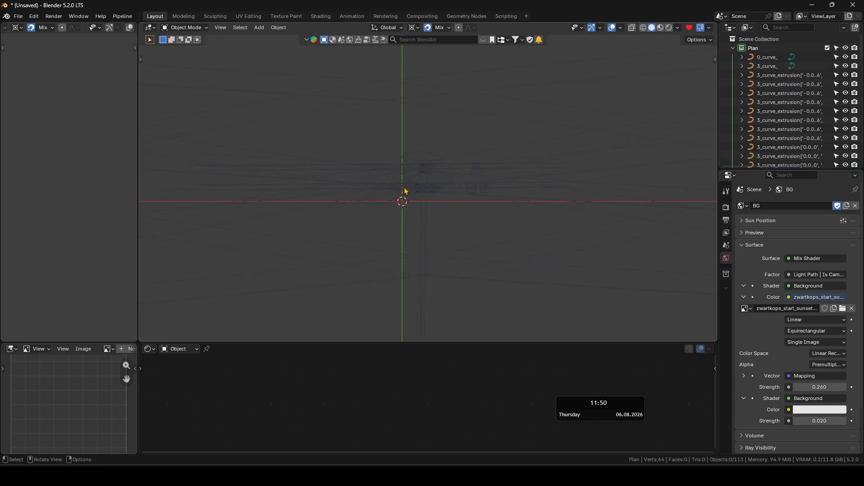
# - Undo and redo the DXF import, and examine the imported floor plans and stray long lines around the origin
pyautogui.hotkey('ctrl', 'z')
pyautogui.scroll(3, 405, 189)
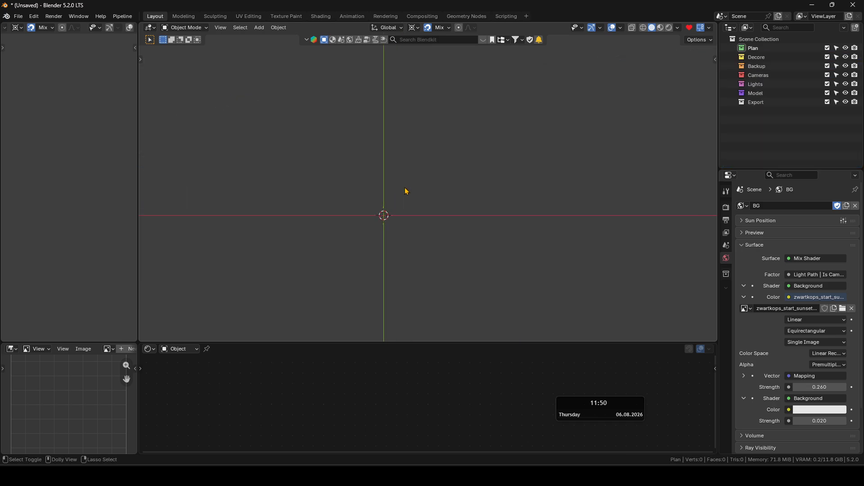
pyautogui.hotkey('ctrl', 'shift', 'z')
pyautogui.scroll(4, 410, 189)
pyautogui.scroll(4, 416, 198)
pyautogui.scroll(-5, 412, 201)
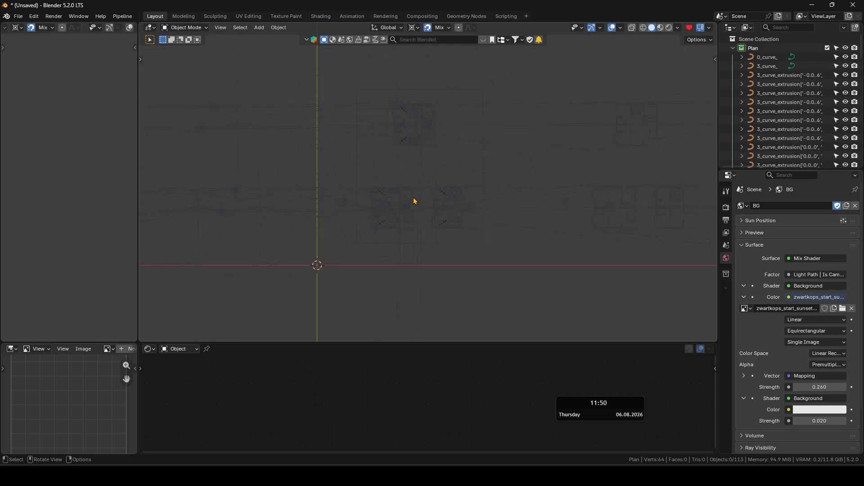
pyautogui.scroll(-6, 430, 192)
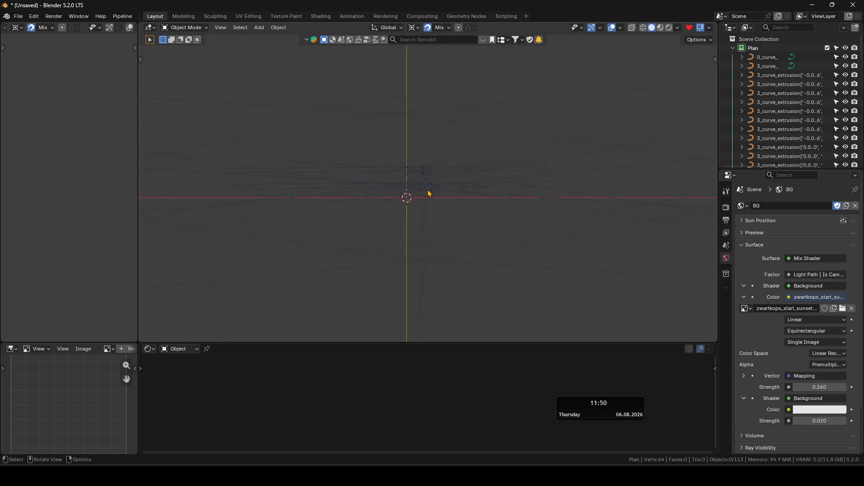
# - Switch to AutoCAD, select all the floor plans, and set up a plot on ISO A3 (420.00 x 297.00 MM) paper
pyautogui.hotkey('alt', 'Tab')
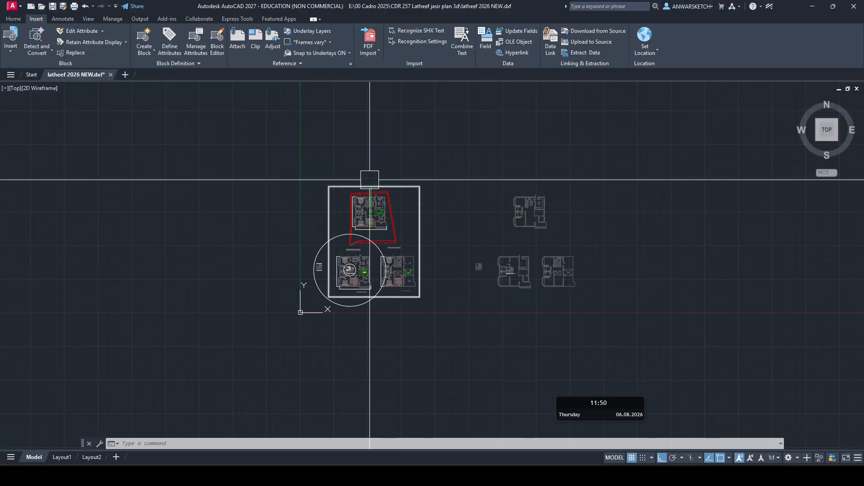
pyautogui.moveTo(421, 160); pyautogui.dragTo(420, 154, button='middle')
pyautogui.click(286, 102)
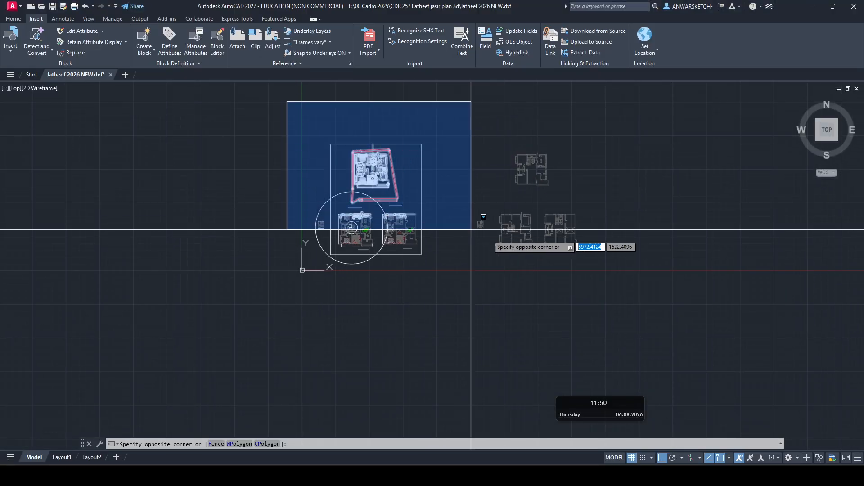
pyautogui.click(641, 282)
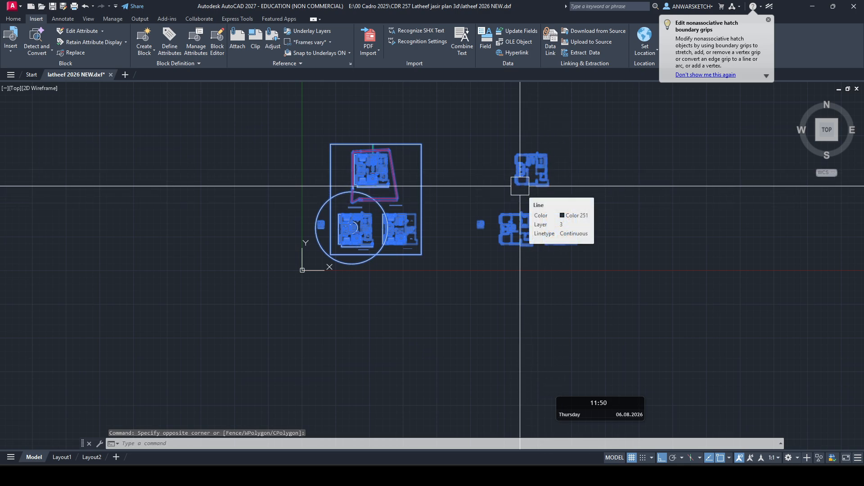
pyautogui.hotkey('ctrl', 'p')
pyautogui.click(361, 153)
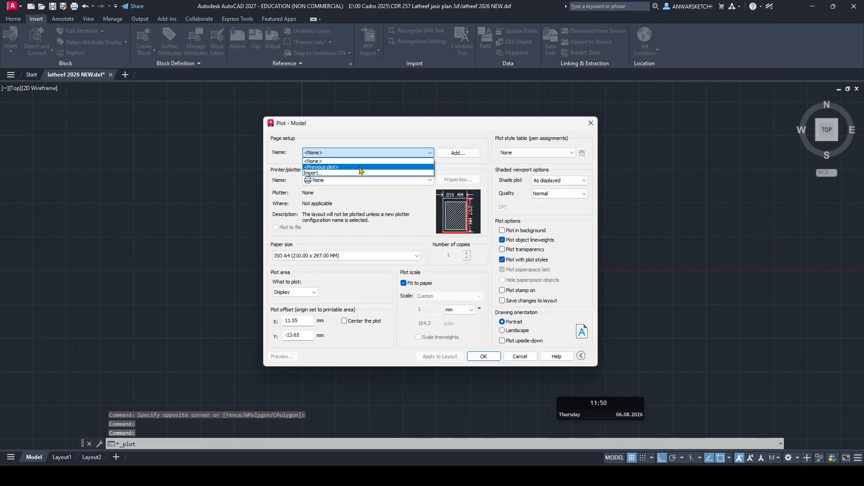
pyautogui.click(358, 142)
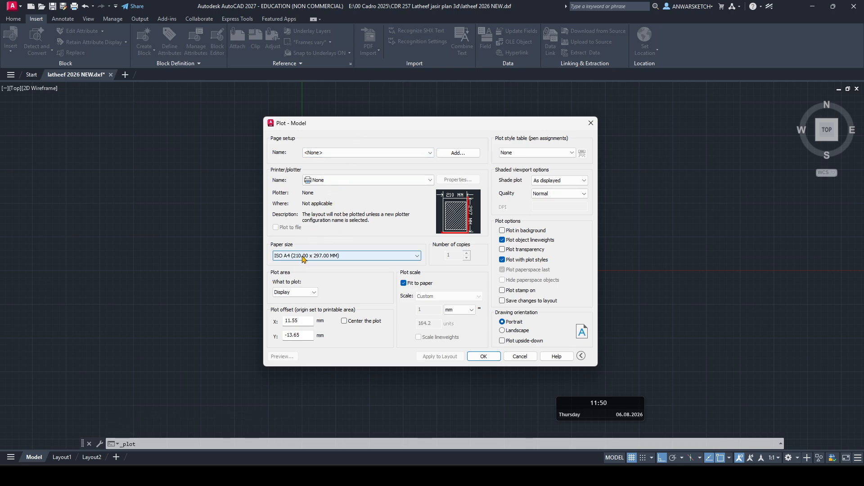
pyautogui.click(326, 259)
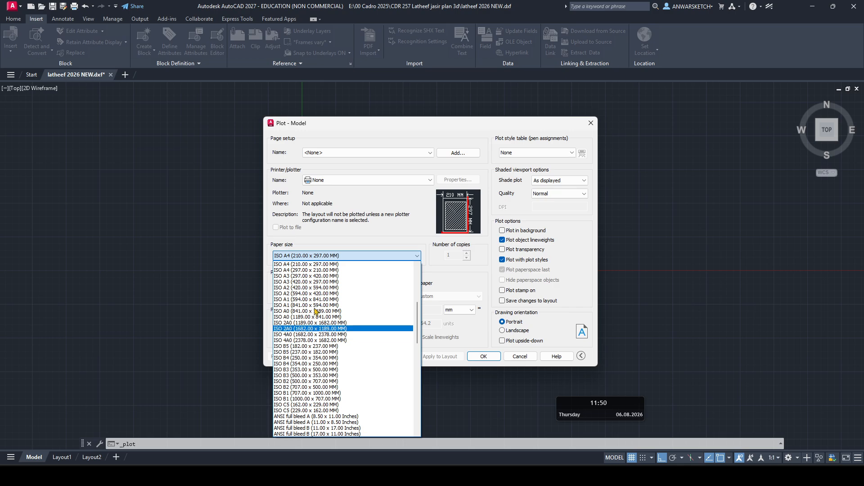
pyautogui.click(310, 282)
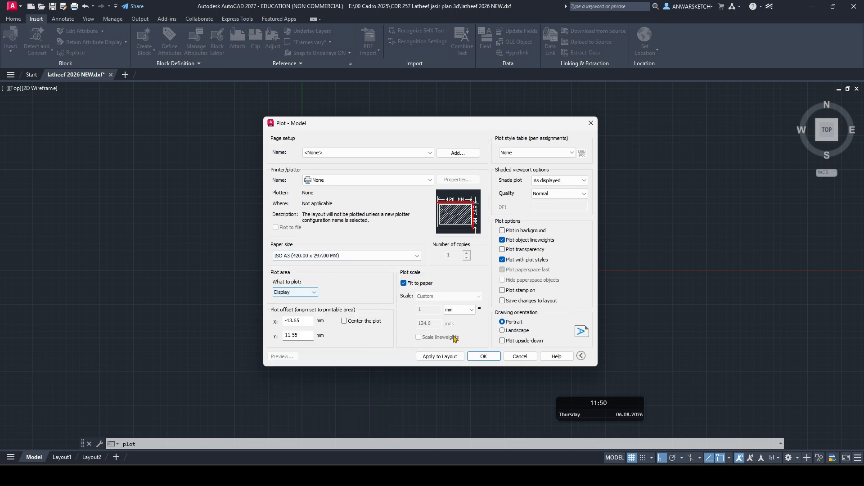
# - Set the plot area to a window enclosing all the floor plans and center the plot on the paper
pyautogui.click(301, 294)
pyautogui.click(295, 320)
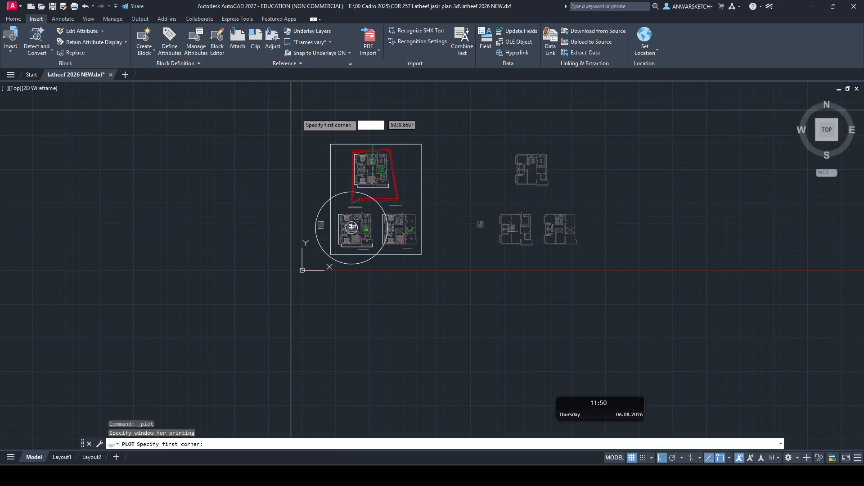
pyautogui.click(301, 122)
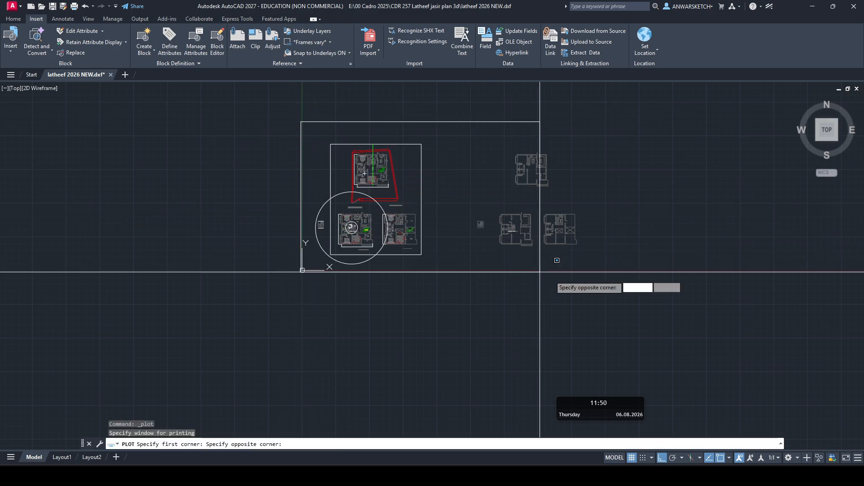
pyautogui.click(591, 273)
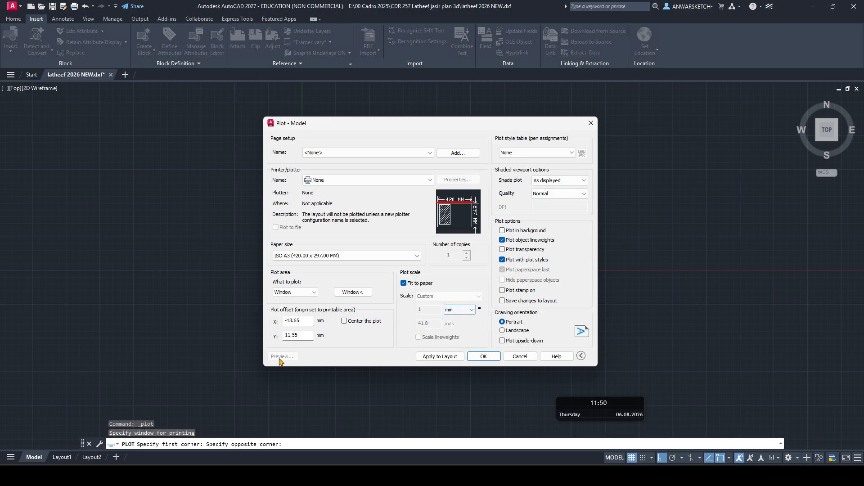
pyautogui.click(350, 322)
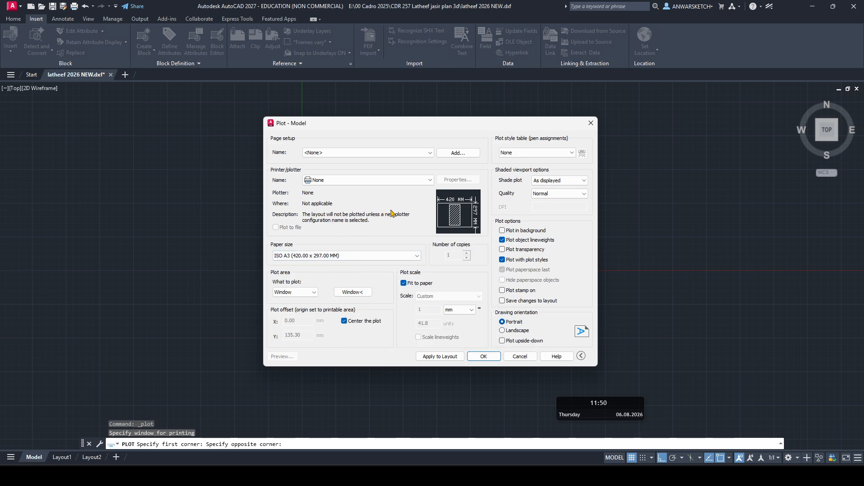
# - Choose DWG To PDF.pc3 as the plotter and preview the plot to inspect the line thickness and page layout
pyautogui.click(328, 181)
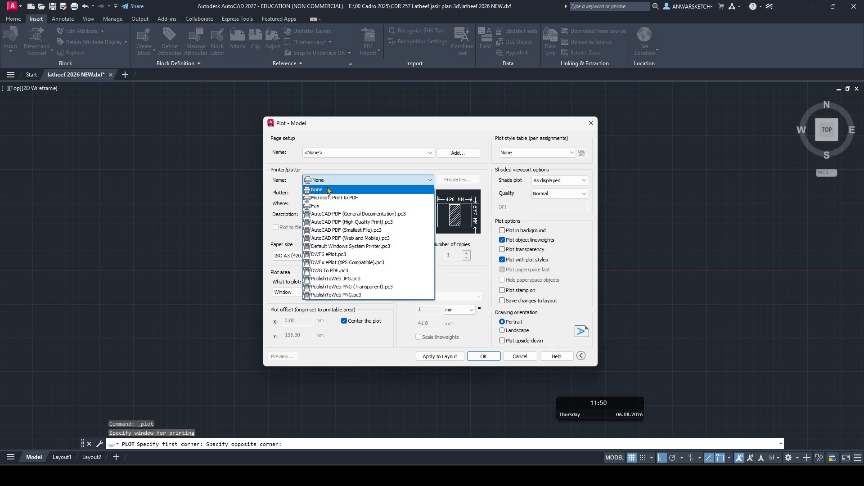
pyautogui.click(327, 271)
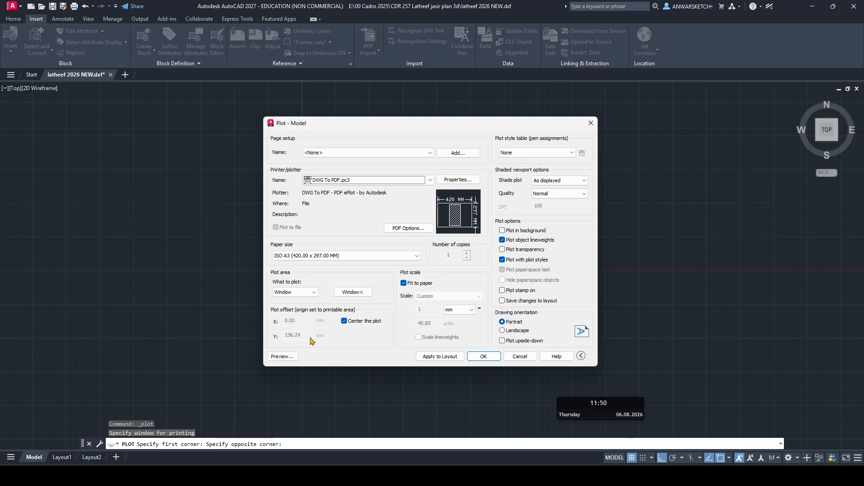
pyautogui.click(283, 357)
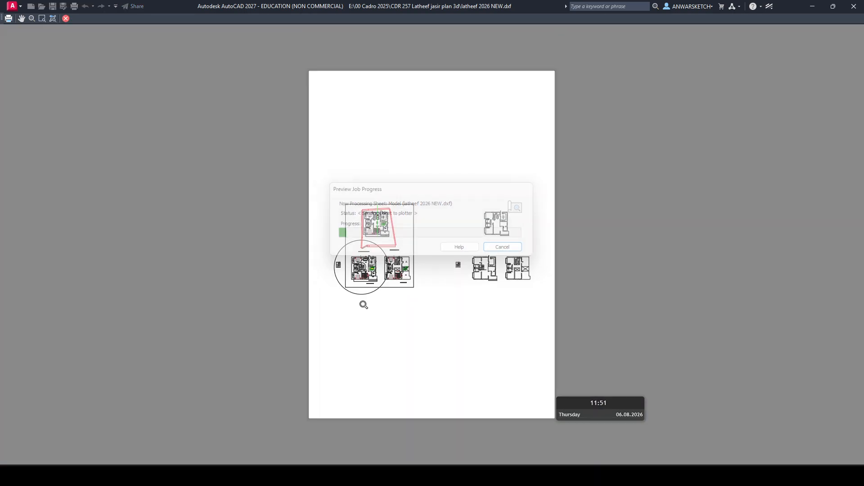
pyautogui.scroll(4, 369, 299)
pyautogui.scroll(-4, 378, 270)
pyautogui.scroll(7, 465, 253)
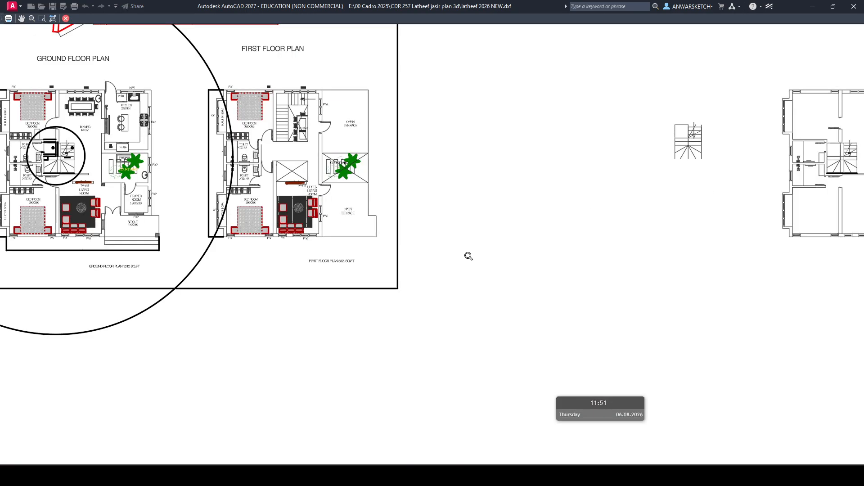
pyautogui.scroll(-5, 257, 257)
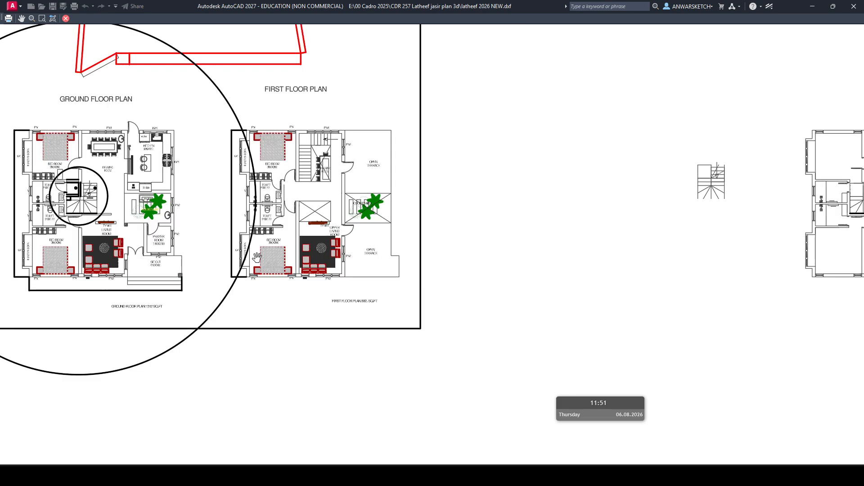
pyautogui.press('Escape')
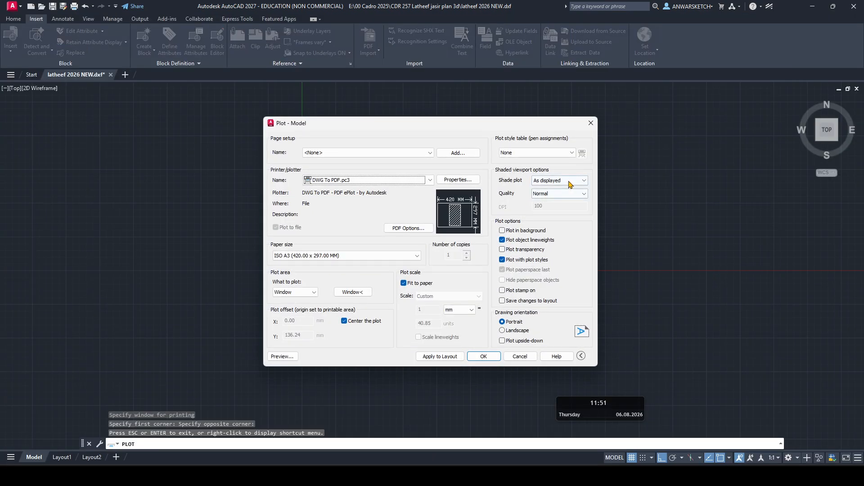
# - Turn off plotting of object lineweights, set the drawing orientation to Landscape, and preview the result
pyautogui.click(503, 240)
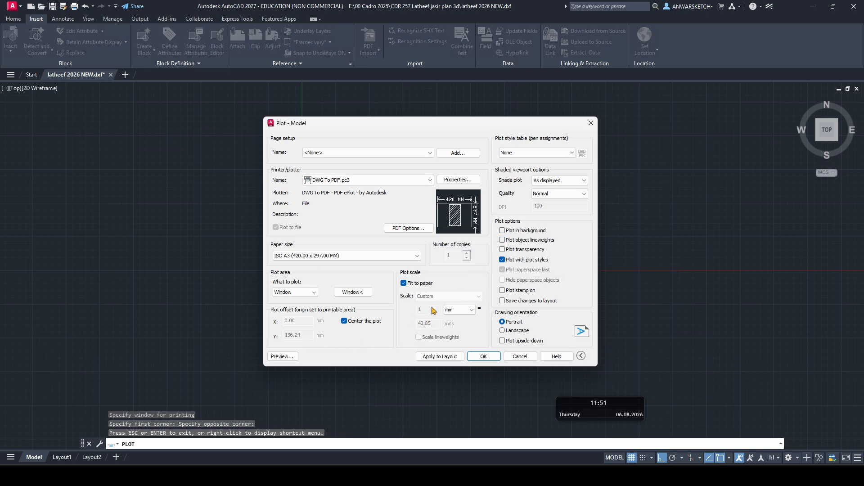
pyautogui.click(503, 331)
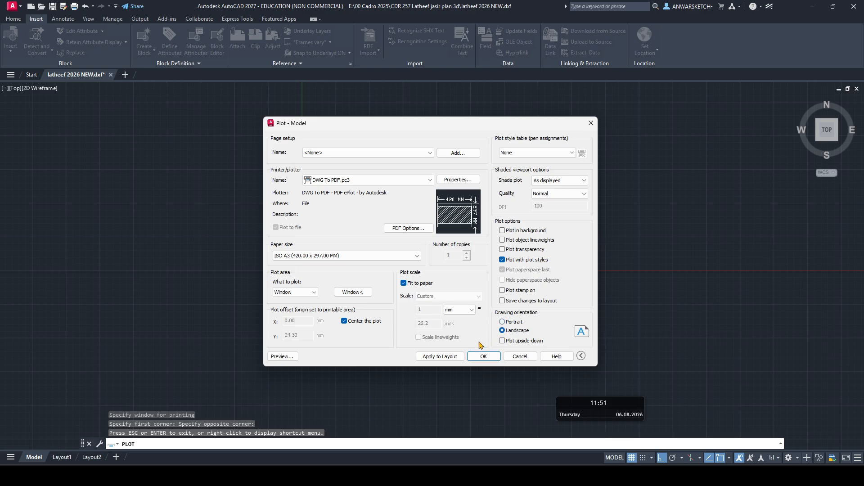
pyautogui.click(288, 350)
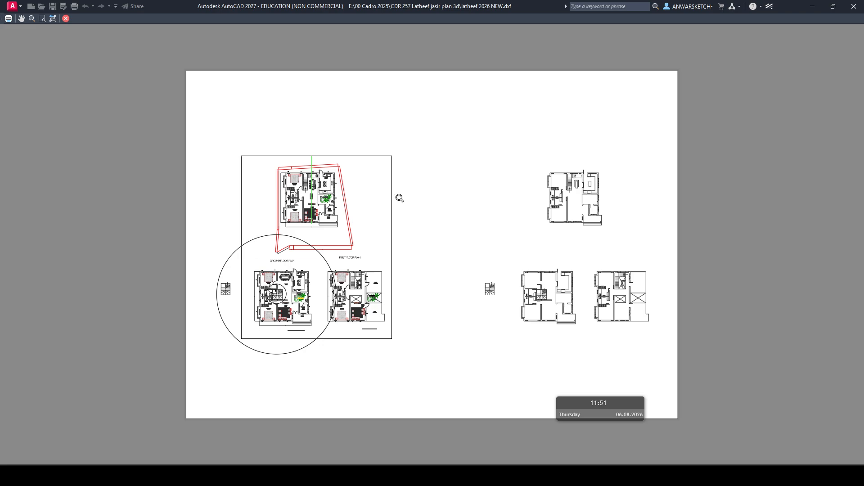
# - Plot the previewed page and save the PDF under its suggested name in the CDR 257 project folder
pyautogui.moveTo(436, 245); pyautogui.dragTo(417, 234)
pyautogui.rightClick(429, 240)
pyautogui.click(450, 258)
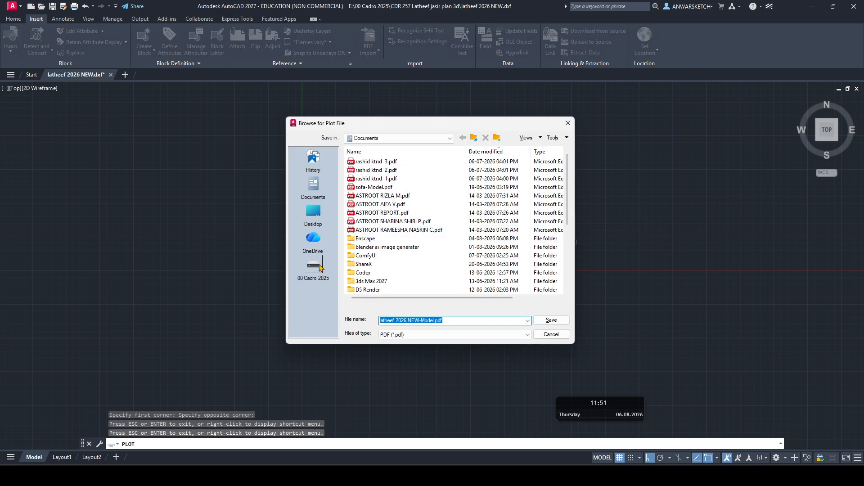
pyautogui.click(320, 267)
pyautogui.doubleClick(388, 163)
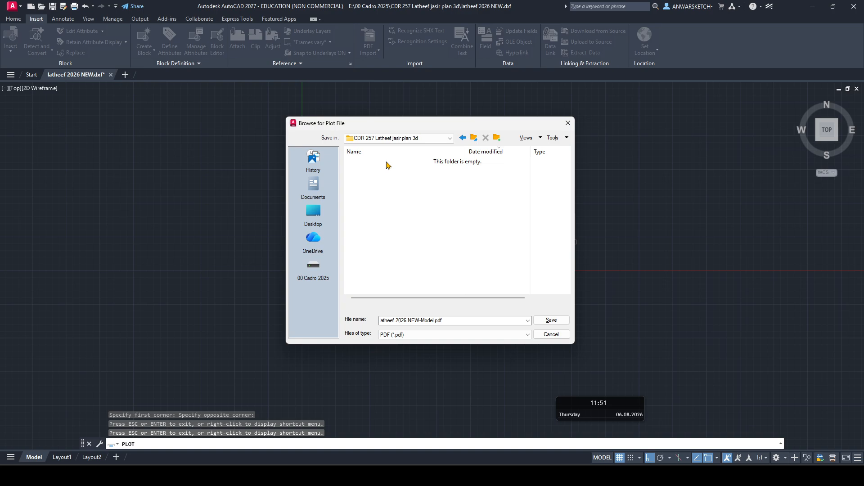
pyautogui.click(554, 322)
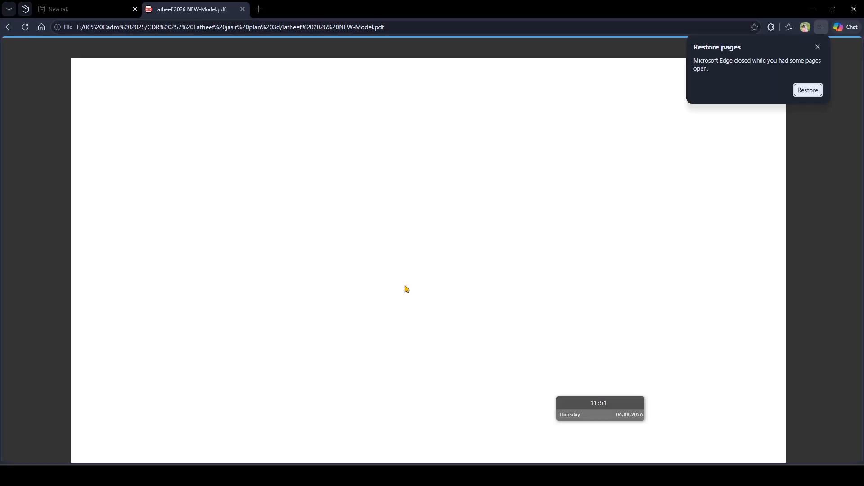
# - Review the floor plans in the plotted PDF and return to the AutoCAD drawing
pyautogui.scroll(-3, 347, 279)
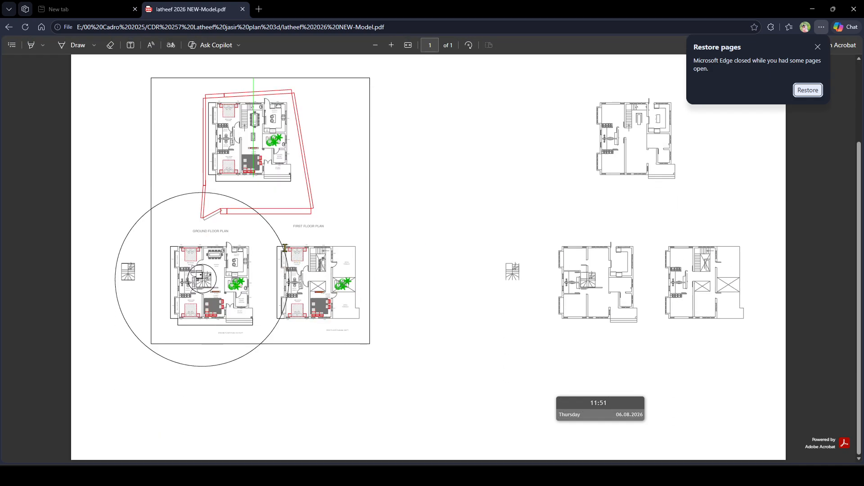
pyautogui.rightClick(582, 450)
pyautogui.click(572, 420)
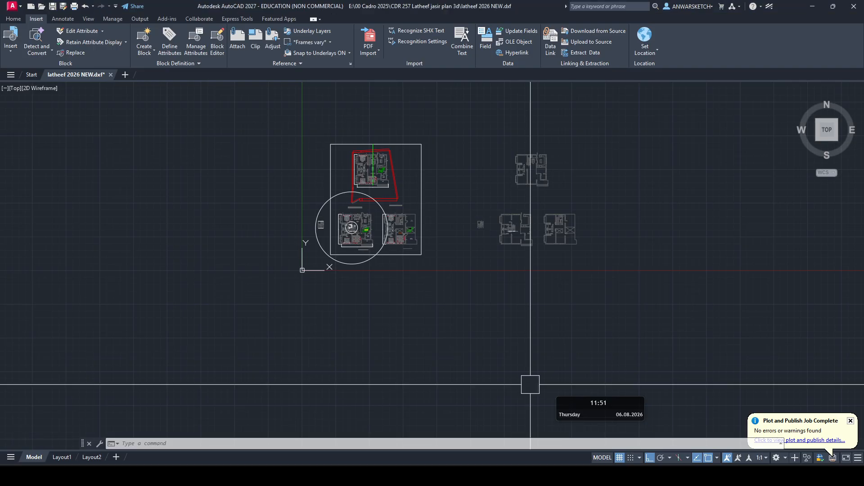
pyautogui.moveTo(330, 220); pyautogui.dragTo(301, 259, button='middle')
# - Create a new drawing and import page 1 of the plotted plan PDF from the CDR 257 project folder at scale 1
pyautogui.click(124, 74)
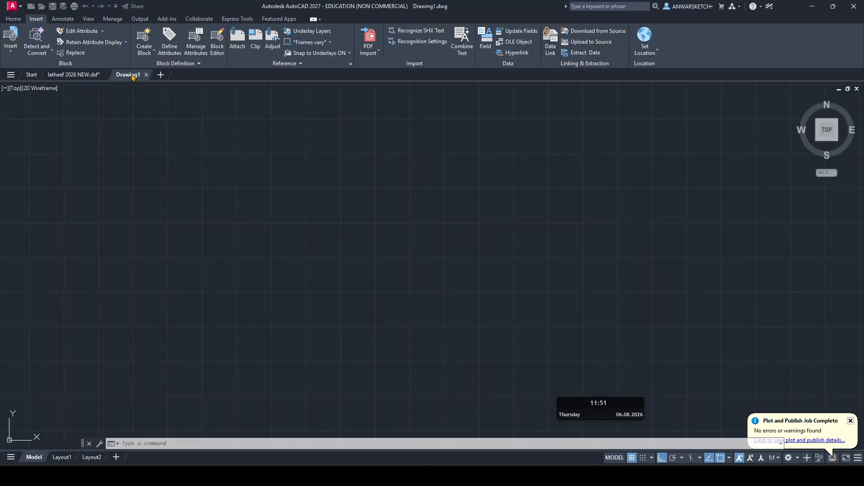
pyautogui.click(21, 6)
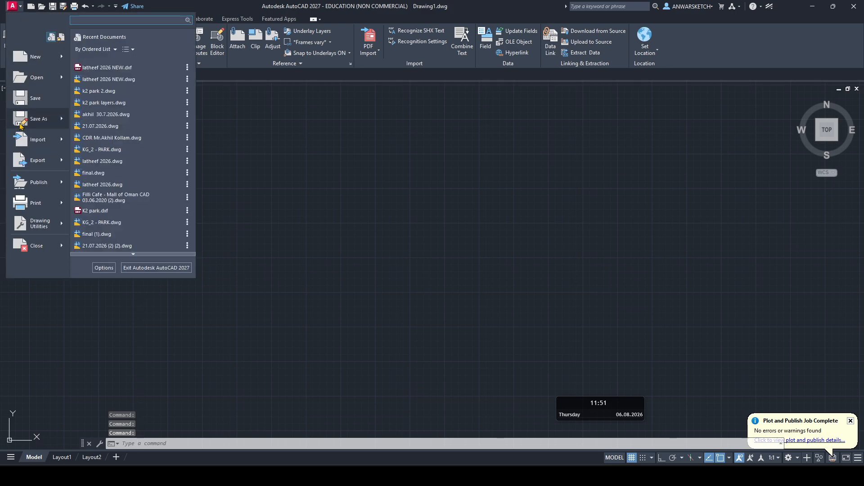
pyautogui.moveTo(28, 145)
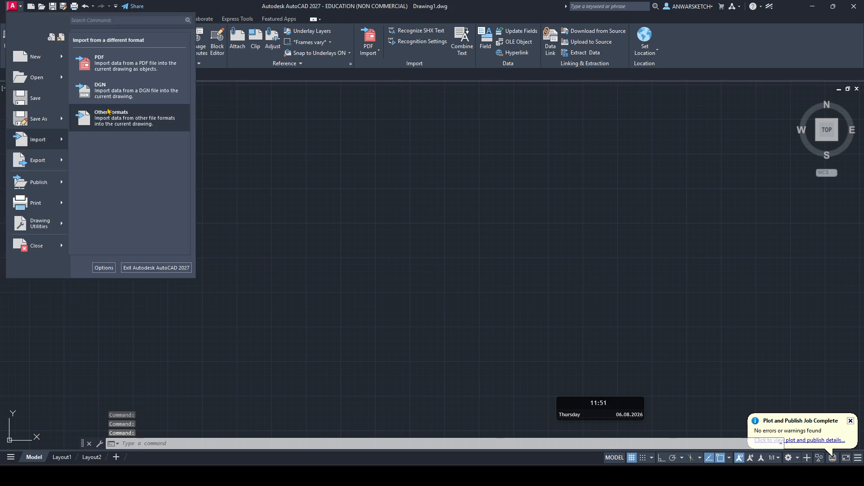
pyautogui.click(106, 70)
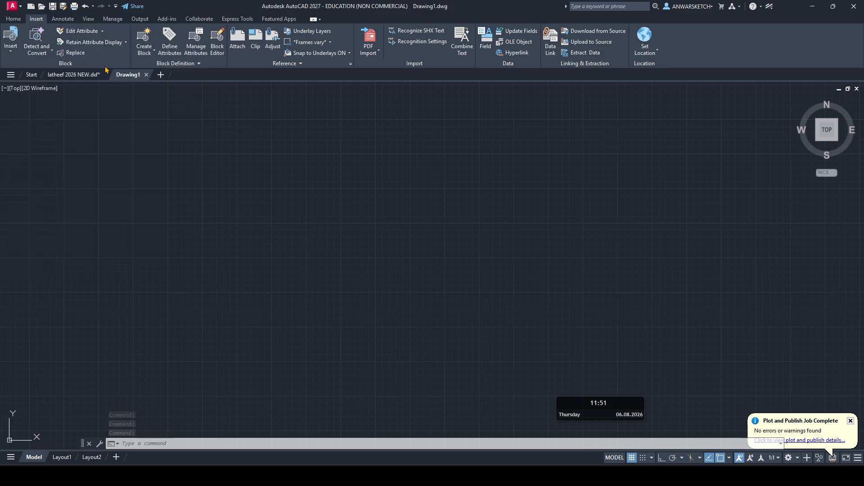
pyautogui.rightClick(398, 207)
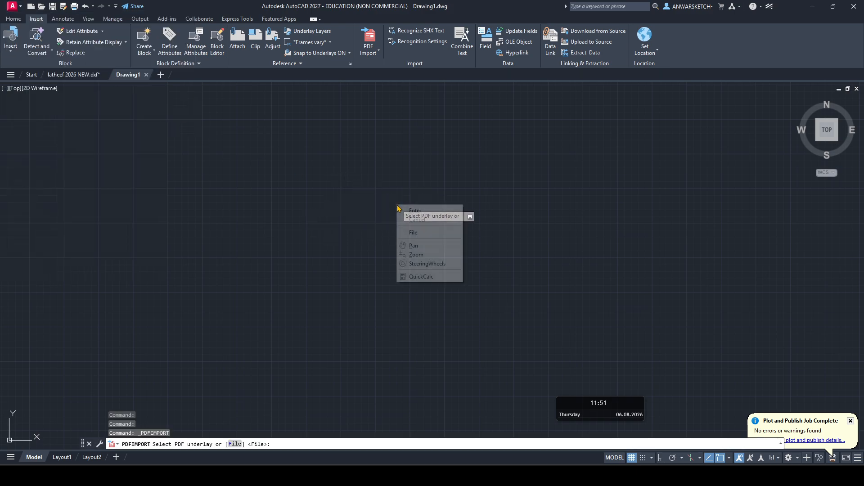
pyautogui.click(417, 211)
pyautogui.click(314, 277)
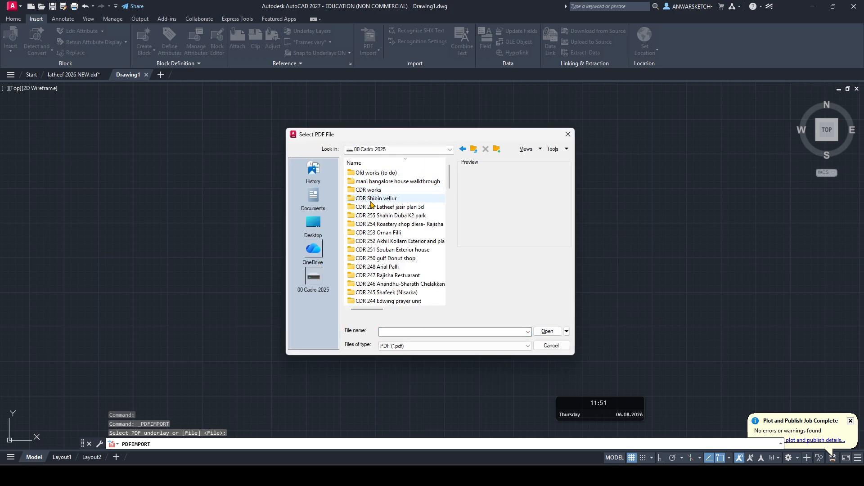
pyautogui.doubleClick(372, 207)
pyautogui.click(548, 332)
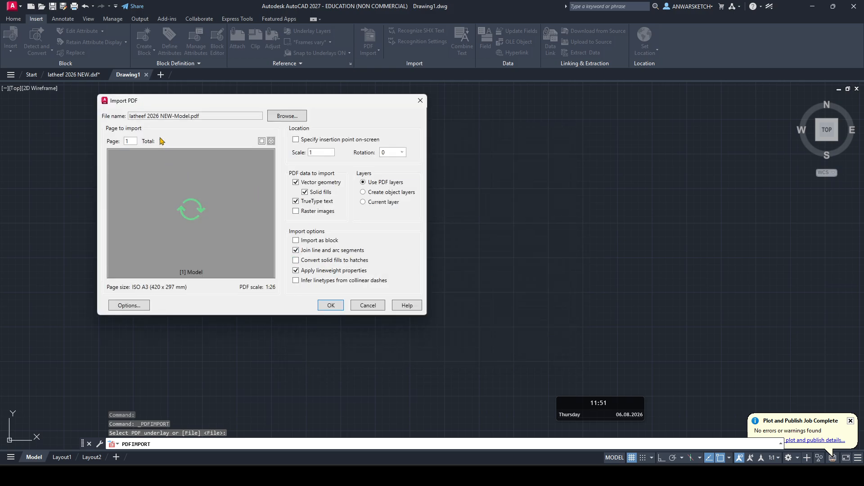
pyautogui.click(332, 305)
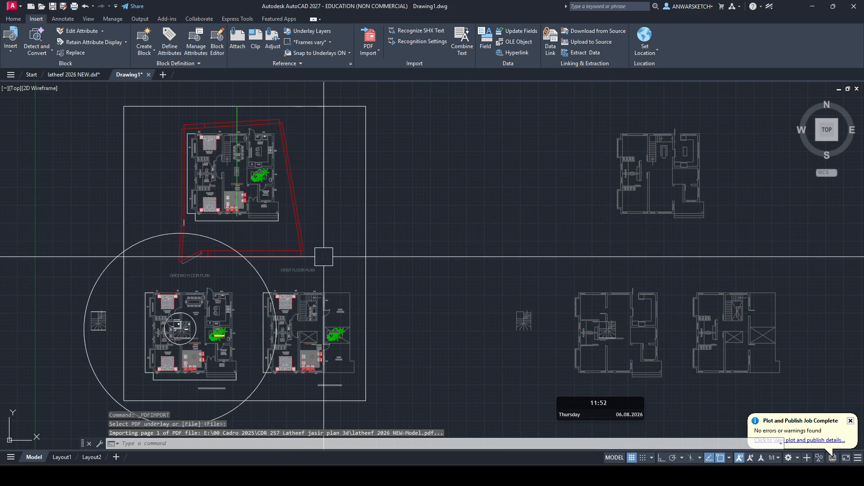
# - Examine the imported floor plans, including the bedroom and living room hatches, text labels and overall layout
pyautogui.scroll(-4, 322, 257)
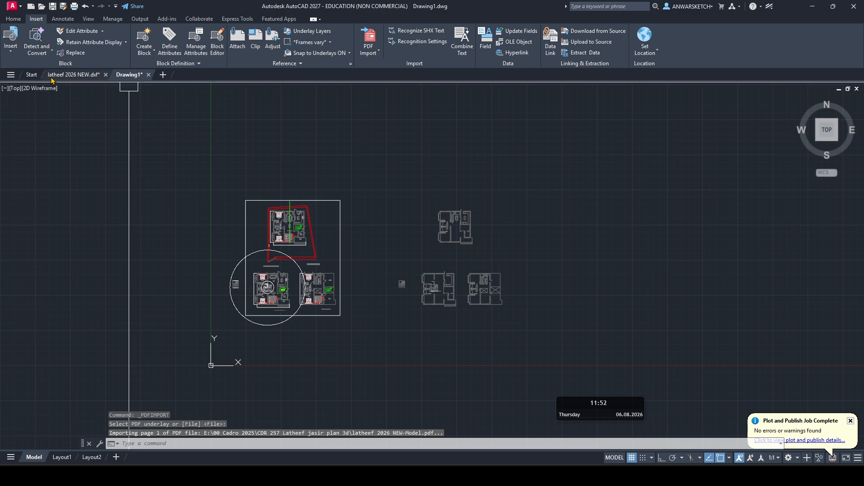
pyautogui.moveTo(124, 80)
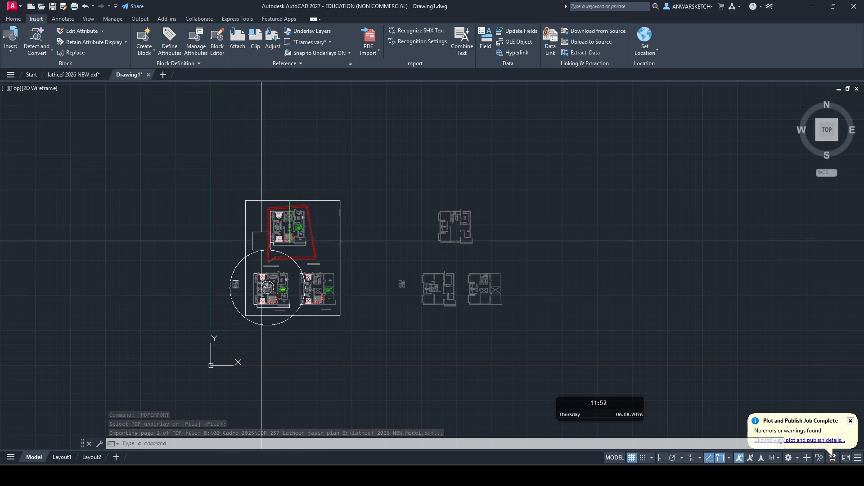
pyautogui.moveTo(207, 221); pyautogui.dragTo(303, 242, button='middle')
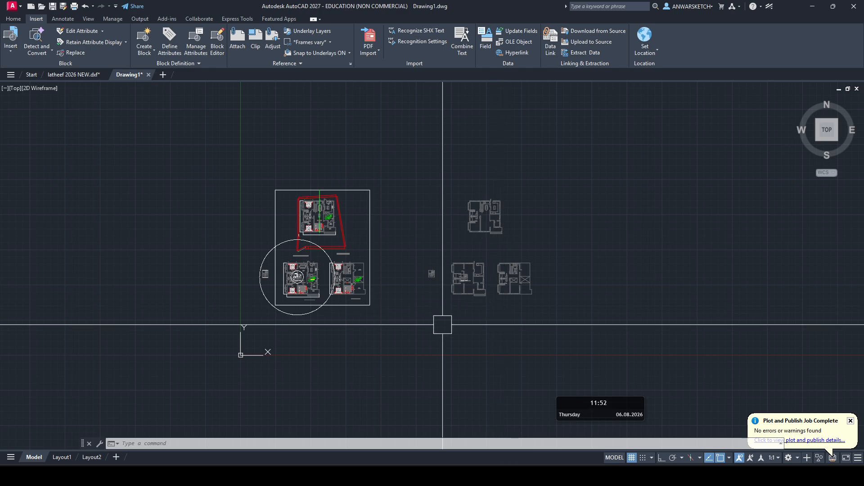
pyautogui.scroll(3, 429, 359)
pyautogui.scroll(10, 337, 288)
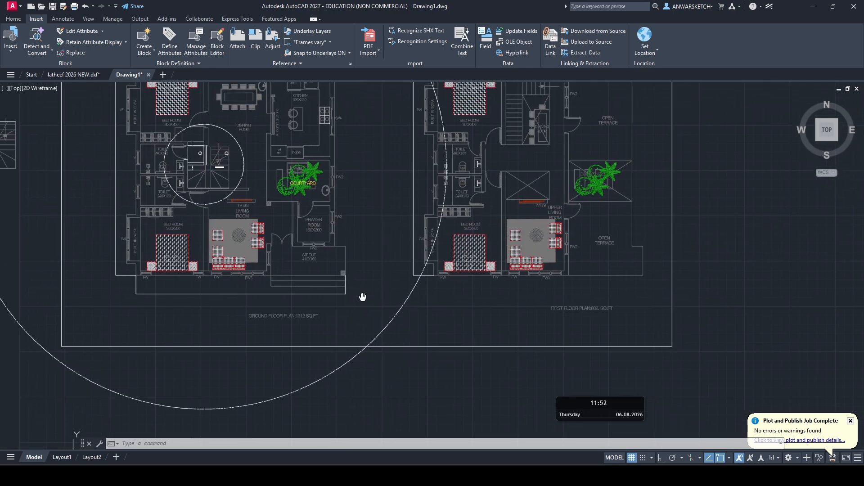
pyautogui.scroll(4, 340, 294)
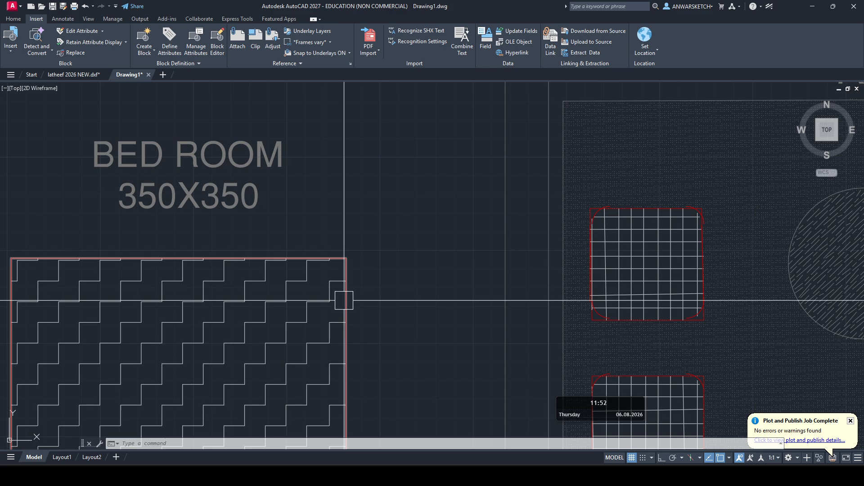
pyautogui.scroll(-2, 336, 293)
pyautogui.scroll(-8, 528, 293)
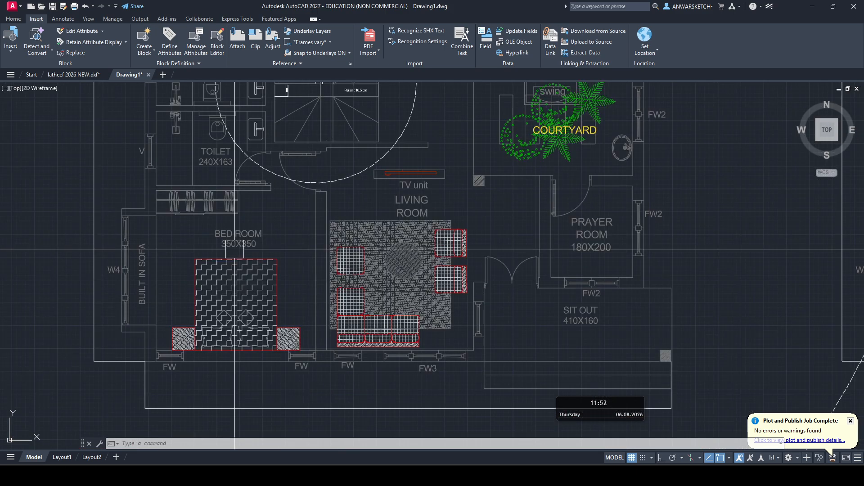
pyautogui.scroll(-6, 512, 270)
pyautogui.scroll(6, 411, 286)
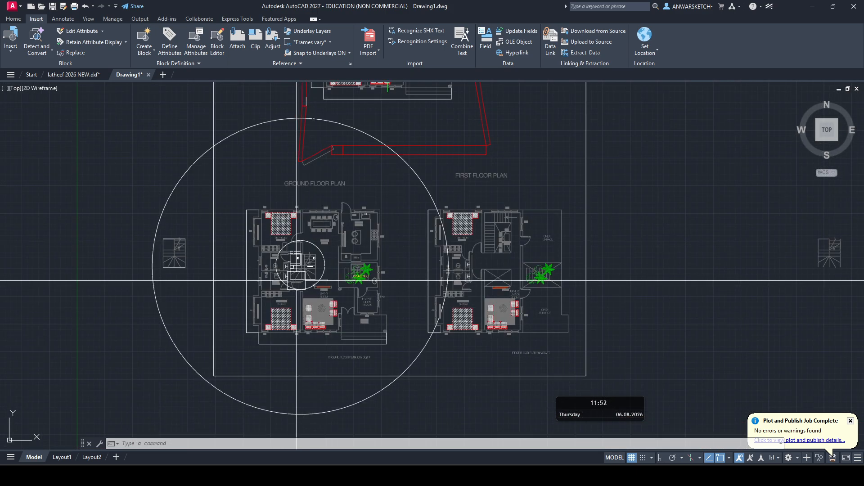
pyautogui.scroll(-4, 343, 287)
pyautogui.scroll(4, 377, 299)
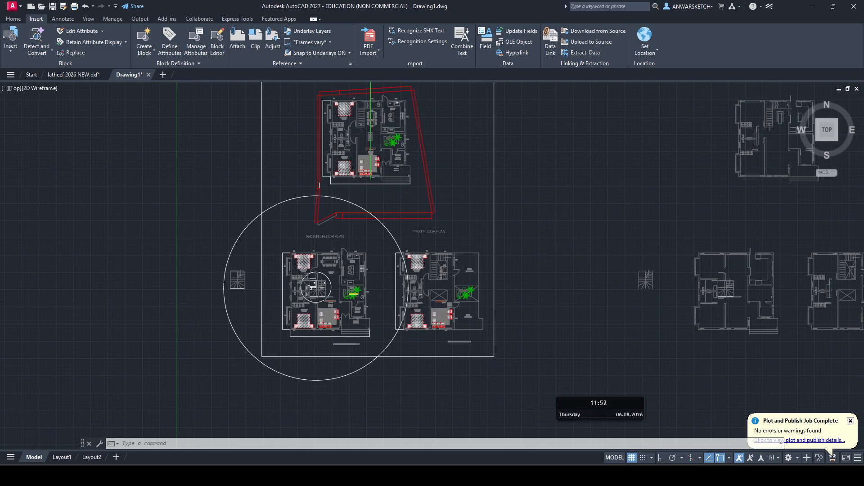
pyautogui.scroll(-5, 273, 278)
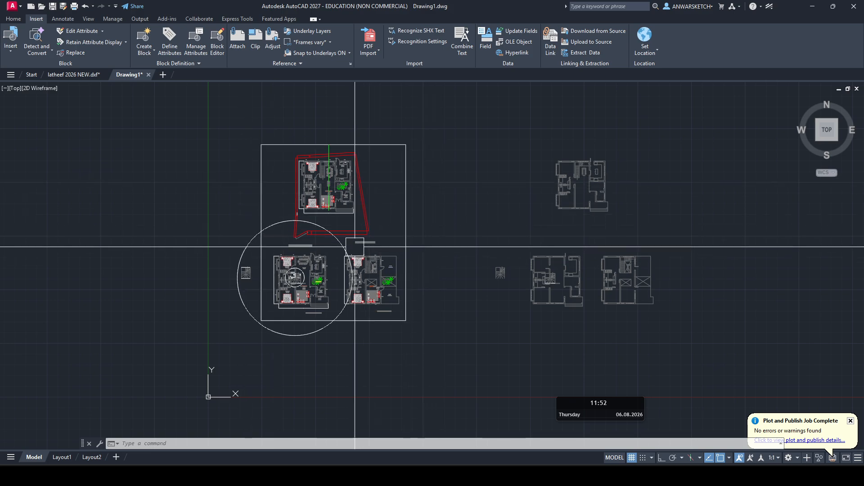
pyautogui.moveTo(370, 248)
pyautogui.mouseDown(button='middle')
pyautogui.moveTo(345, 245)
pyautogui.moveTo(386, 237)
pyautogui.mouseUp(button='middle')
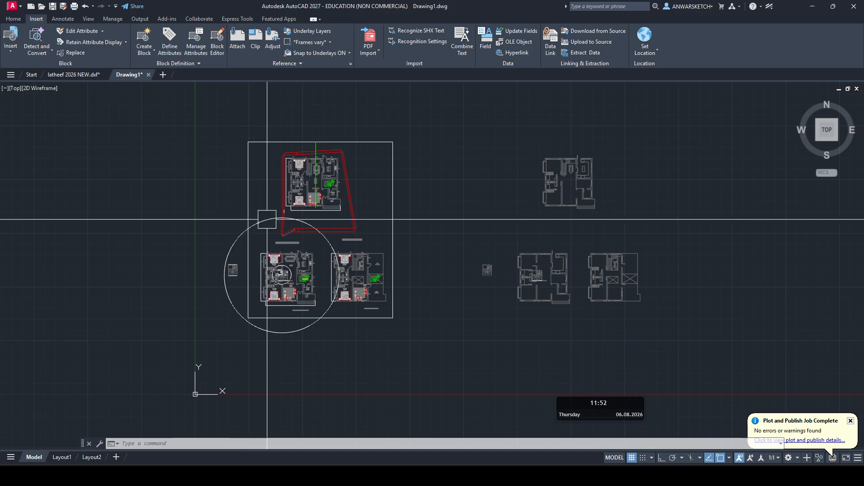
pyautogui.moveTo(310, 225); pyautogui.dragTo(261, 225, button='middle')
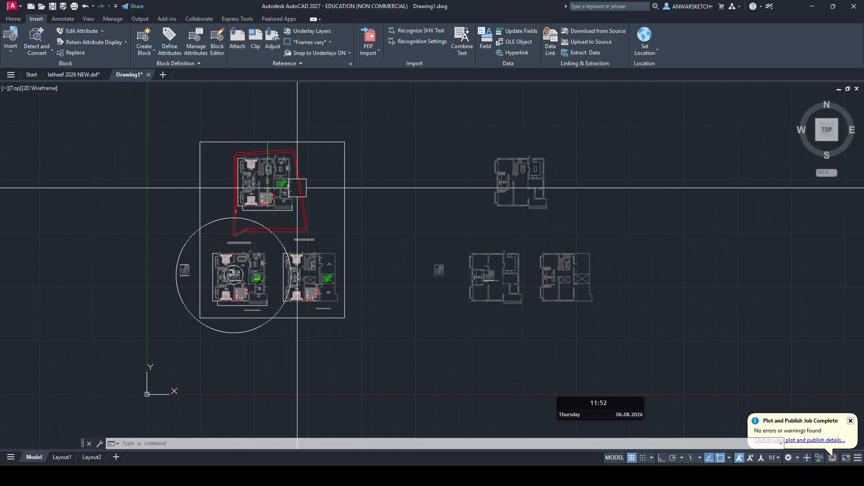
# - Save the drawing in AutoCAD 2018 DXF format as "from pdf format.dxf" in the CDR 257 project folder
pyautogui.hotkey('ctrl', 's')
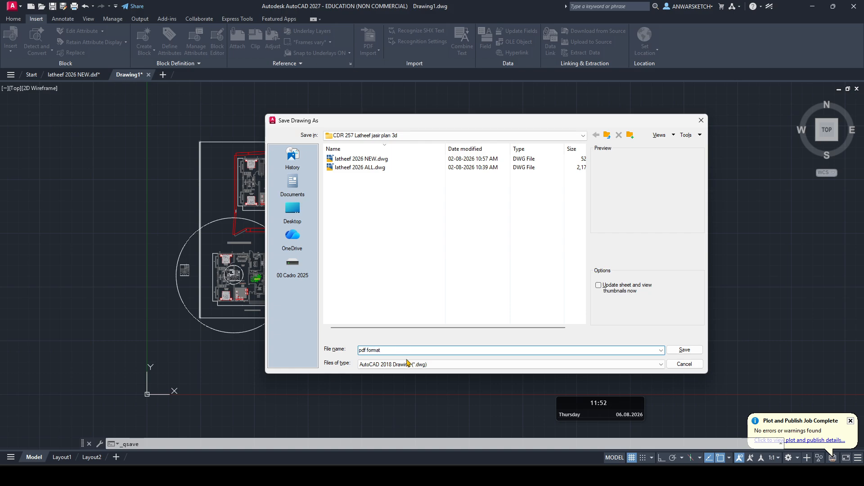
pyautogui.click(406, 364)
pyautogui.click(408, 429)
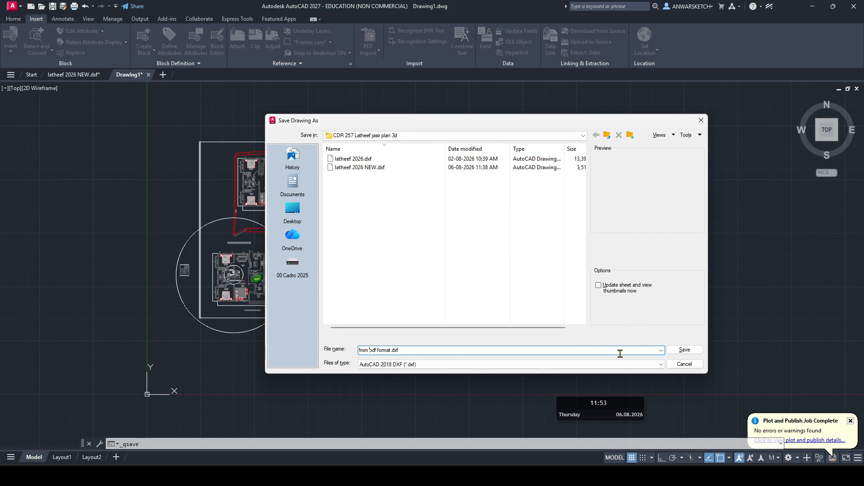
pyautogui.click(684, 351)
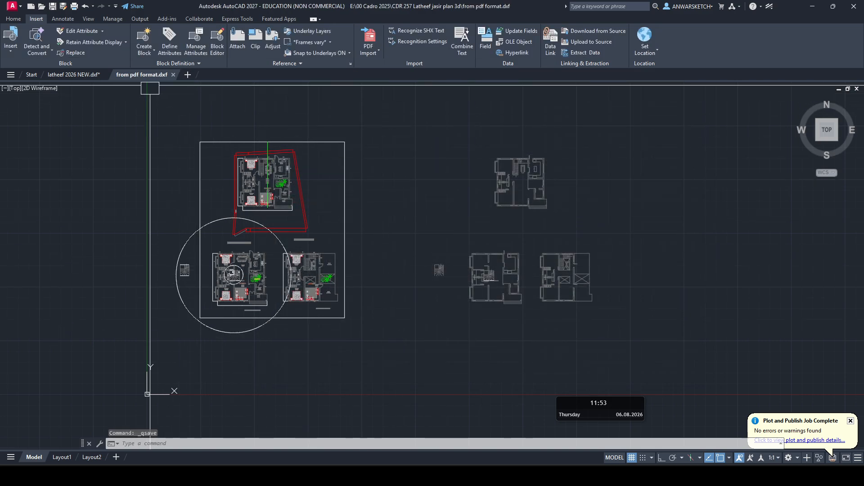
pyautogui.moveTo(439, 268); pyautogui.dragTo(463, 290, button='middle')
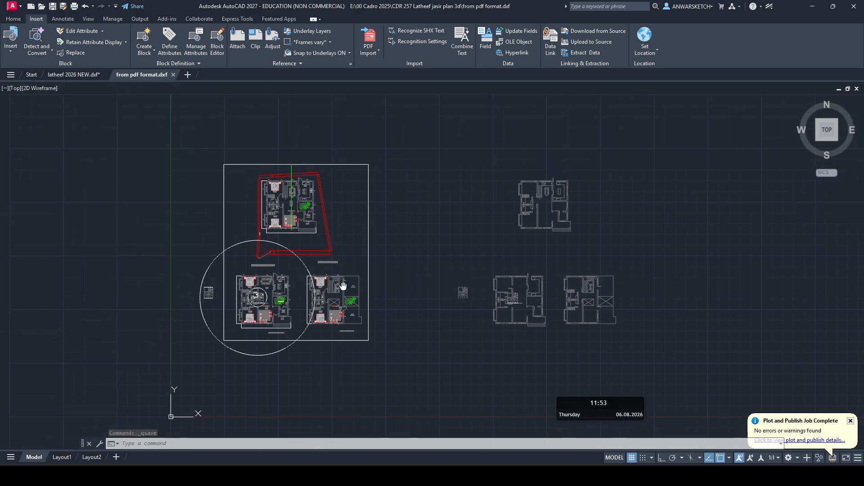
pyautogui.moveTo(489, 243); pyautogui.dragTo(494, 229, button='middle')
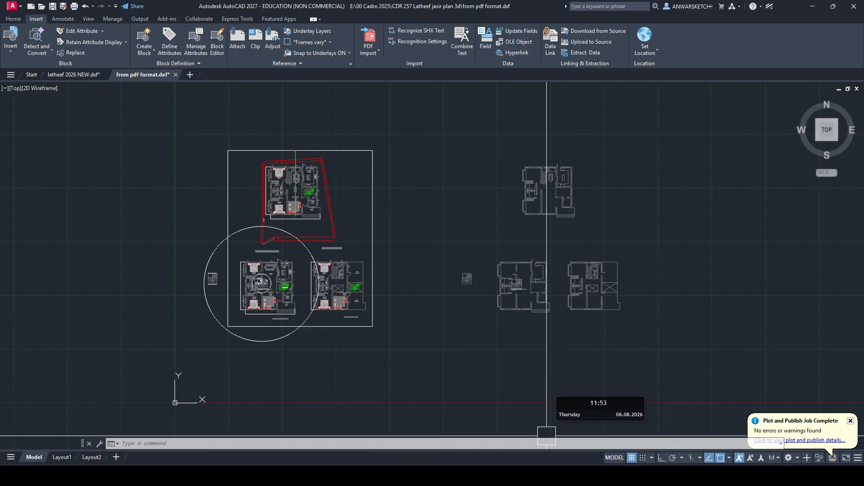
# - Switch to Blender and delete all the previously imported plan objects from the scene
pyautogui.click(532, 434)
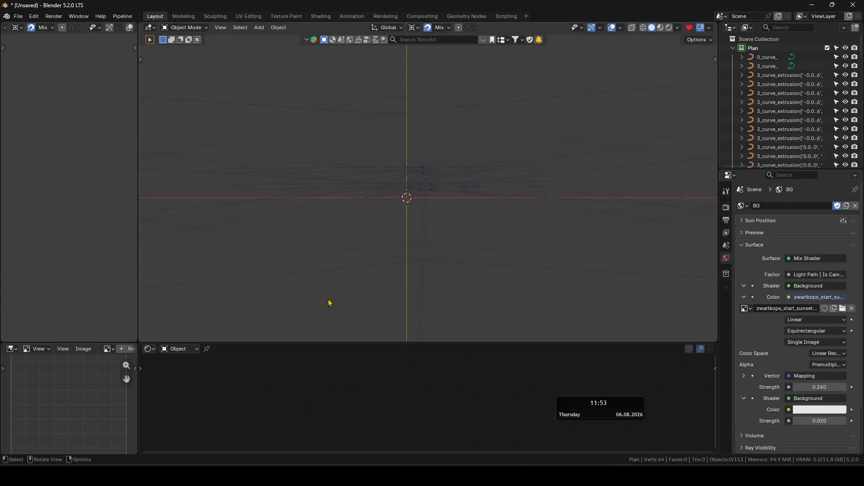
pyautogui.scroll(-7, 374, 257)
pyautogui.scroll(4, 377, 244)
pyautogui.keyDown('shift'); pyautogui.moveTo(377, 234); pyautogui.dragTo(376, 245, button='middle'); pyautogui.keyUp('shift')
pyautogui.scroll(7, 377, 225)
pyautogui.scroll(4, 377, 222)
pyautogui.scroll(-13, 377, 222)
pyautogui.press('a')
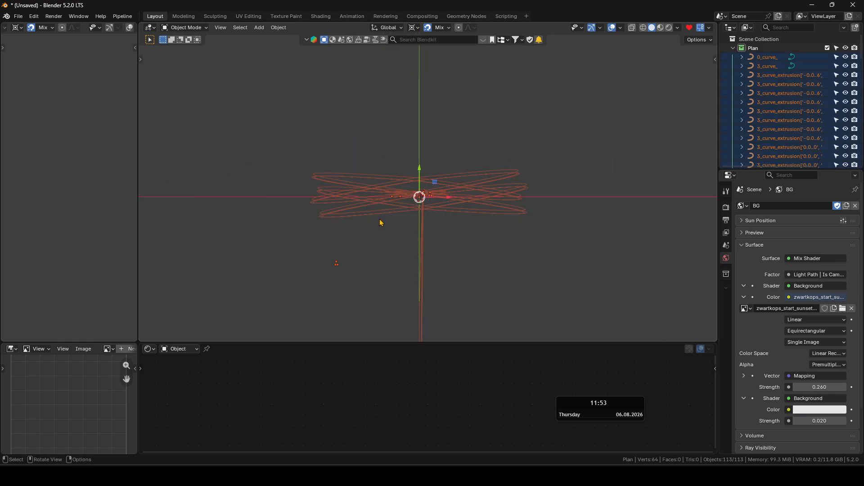
pyautogui.scroll(2, 406, 225)
pyautogui.press('Delete')
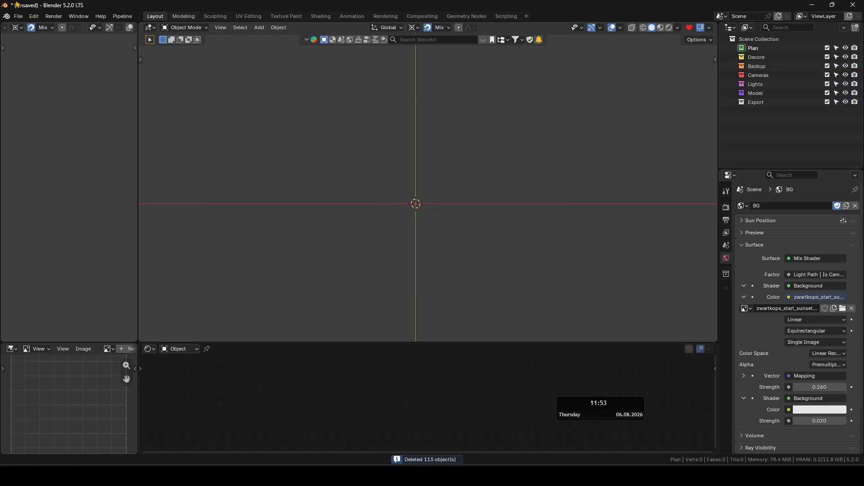
# - Import "from pdf format.dxf" as AutoCAD DXF, merging objects by layer and using a unit scale of .001
pyautogui.click(16, 15)
pyautogui.moveTo(45, 144)
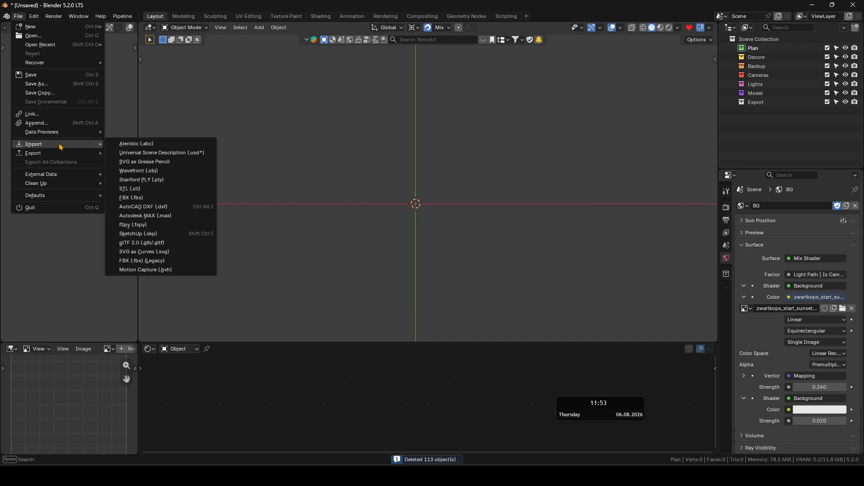
pyautogui.click(145, 208)
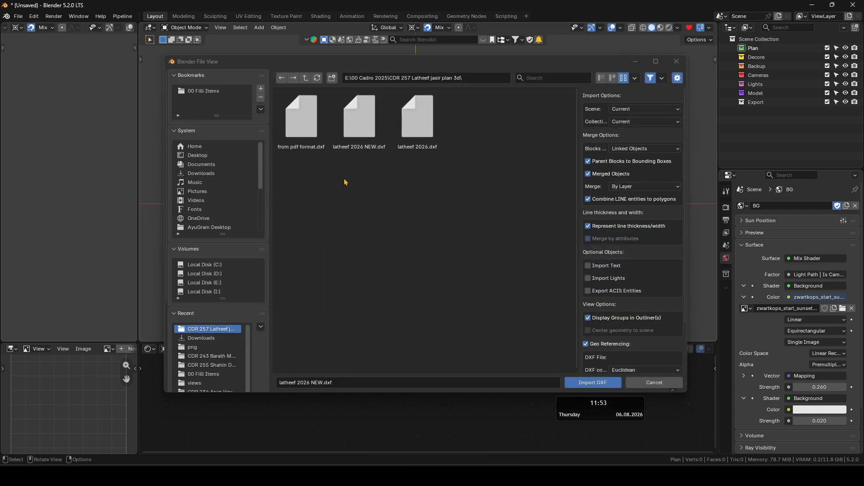
pyautogui.click(292, 144)
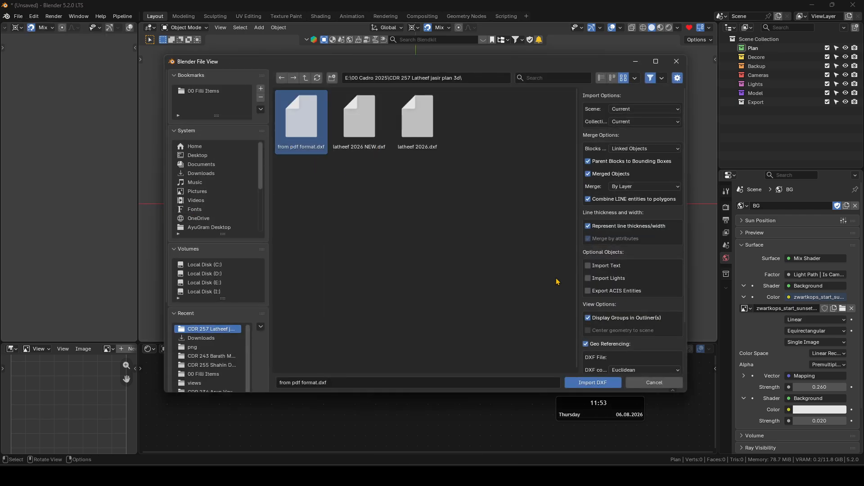
pyautogui.scroll(-3, 625, 286)
pyautogui.scroll(3, 601, 193)
pyautogui.scroll(-2, 601, 298)
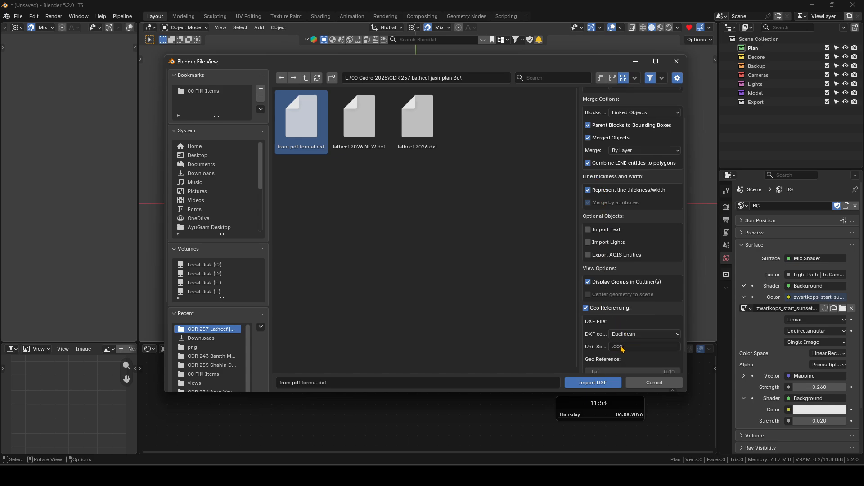
pyautogui.click(595, 386)
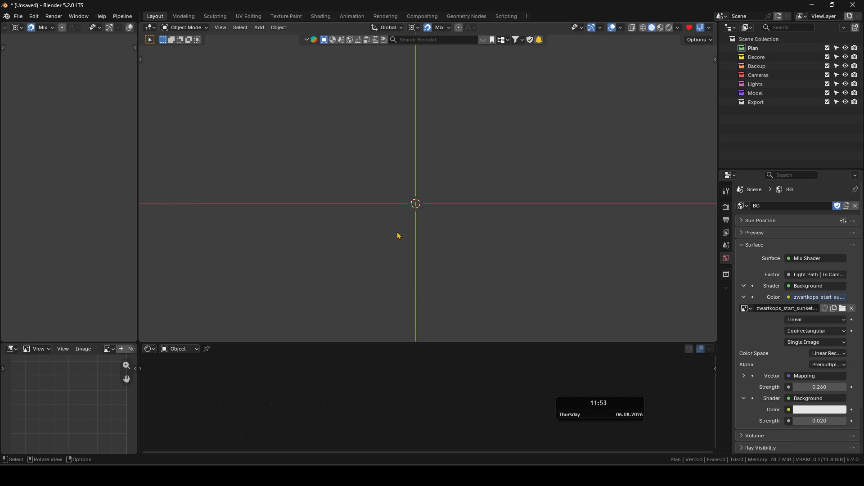
# - Inspect the imported floor plans for stray geometry and select the outline curve around the upper house plan
pyautogui.scroll(9, 397, 232)
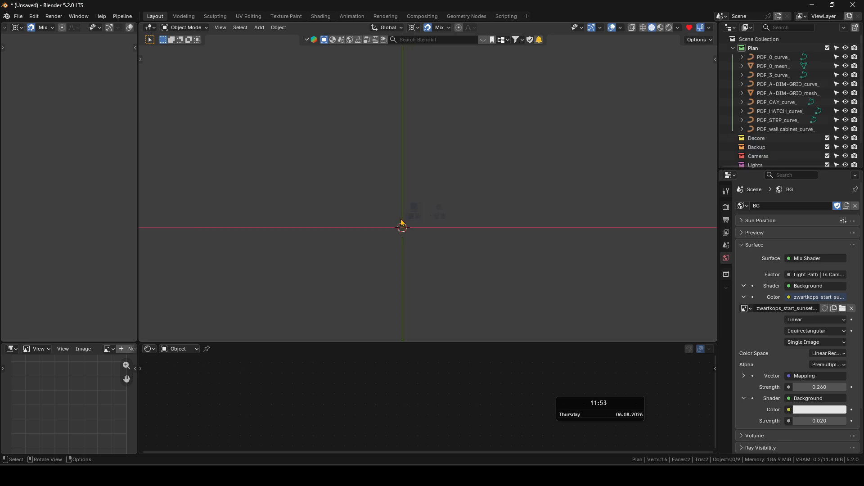
pyautogui.scroll(2, 406, 230)
pyautogui.scroll(4, 417, 203)
pyautogui.moveTo(368, 236)
pyautogui.keyDown('shift'); pyautogui.mouseDown(button='middle')
pyautogui.moveTo(435, 201)
pyautogui.moveTo(370, 248)
pyautogui.mouseUp(button='middle'); pyautogui.keyUp('shift')
pyautogui.scroll(4, 415, 222)
pyautogui.scroll(-3, 388, 225)
pyautogui.scroll(6, 376, 224)
pyautogui.keyDown('shift'); pyautogui.moveTo(293, 146); pyautogui.dragTo(412, 241, button='middle'); pyautogui.keyUp('shift')
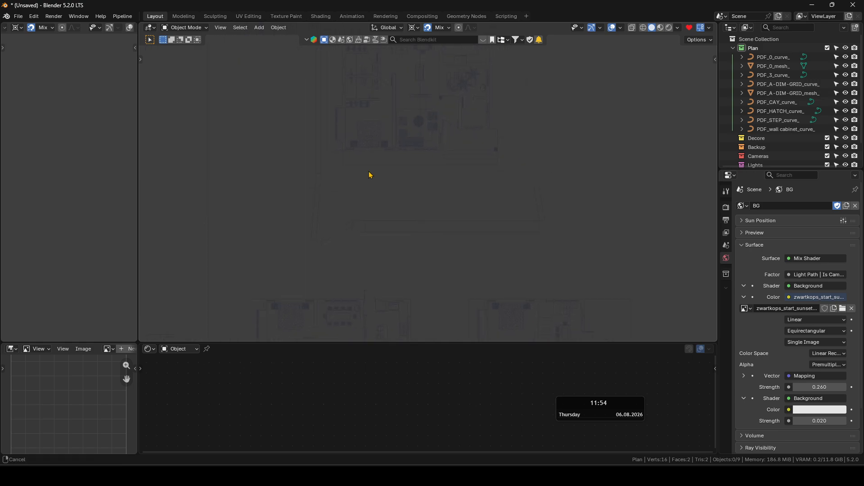
pyautogui.click(385, 244)
pyautogui.scroll(-3, 380, 225)
pyautogui.keyDown('shift'); pyautogui.moveTo(380, 195); pyautogui.dragTo(377, 272, button='middle'); pyautogui.keyUp('shift')
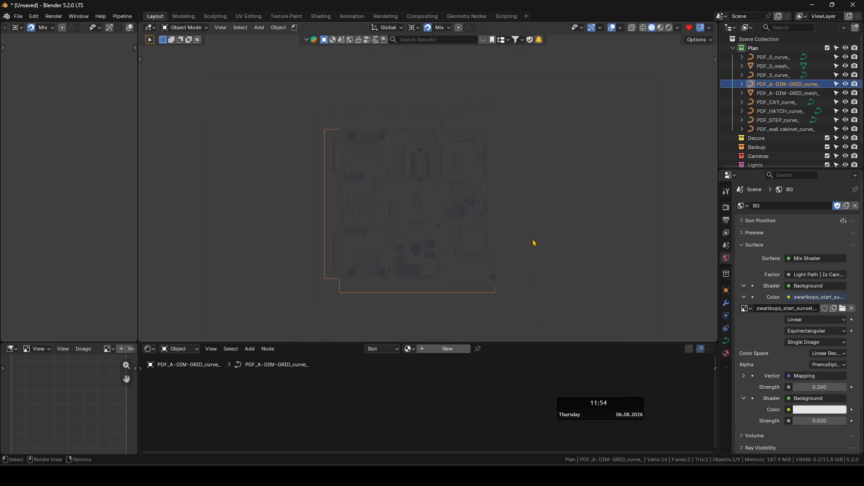
# - Select the PDF_0_curve_ object, examine how far its lines extend around the imported plans, and clear the selection
pyautogui.click(534, 275)
pyautogui.scroll(-3, 469, 239)
pyautogui.keyDown('shift'); pyautogui.moveTo(473, 253); pyautogui.dragTo(461, 161, button='middle'); pyautogui.keyUp('shift')
pyautogui.scroll(-2, 448, 216)
pyautogui.scroll(-3, 436, 252)
pyautogui.scroll(8, 436, 247)
pyautogui.keyDown('shift'); pyautogui.moveTo(345, 191); pyautogui.dragTo(361, 232, button='middle'); pyautogui.keyUp('shift')
pyautogui.scroll(-5, 437, 172)
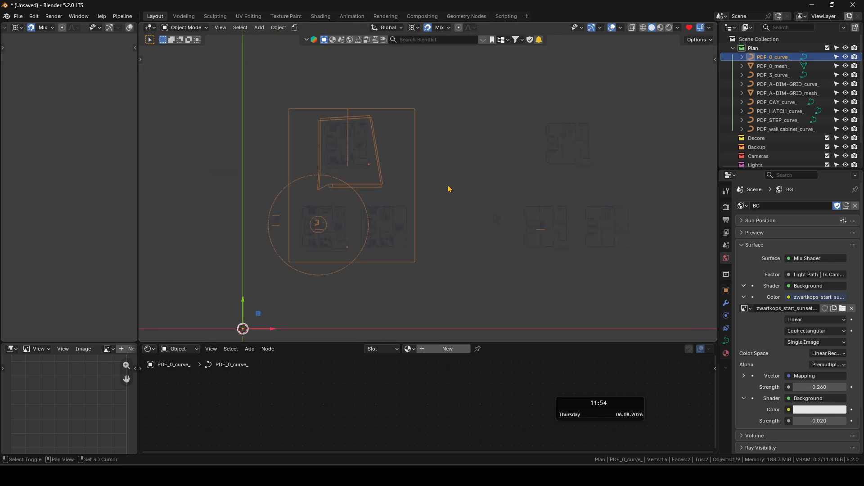
pyautogui.click(428, 185)
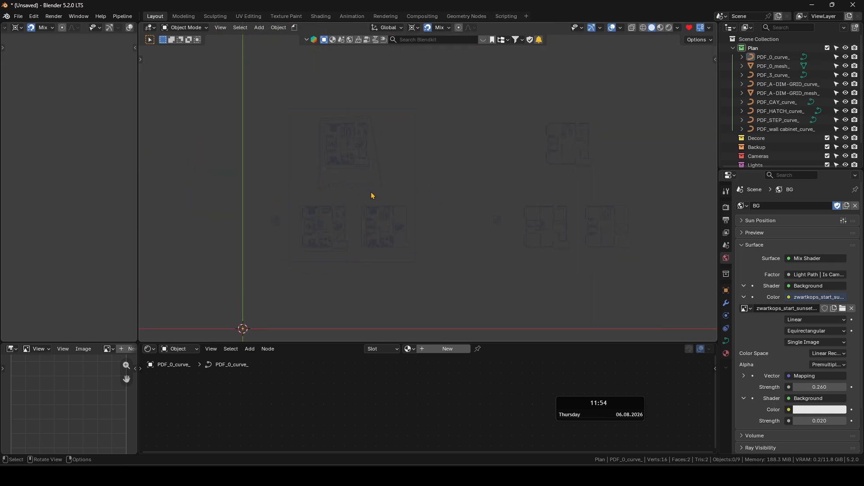
# - Review the full set of imported floor plans for stray geometry and collapse the Plan collection's object list
pyautogui.keyDown('shift'); pyautogui.moveTo(443, 203); pyautogui.dragTo(389, 199, button='middle'); pyautogui.keyUp('shift')
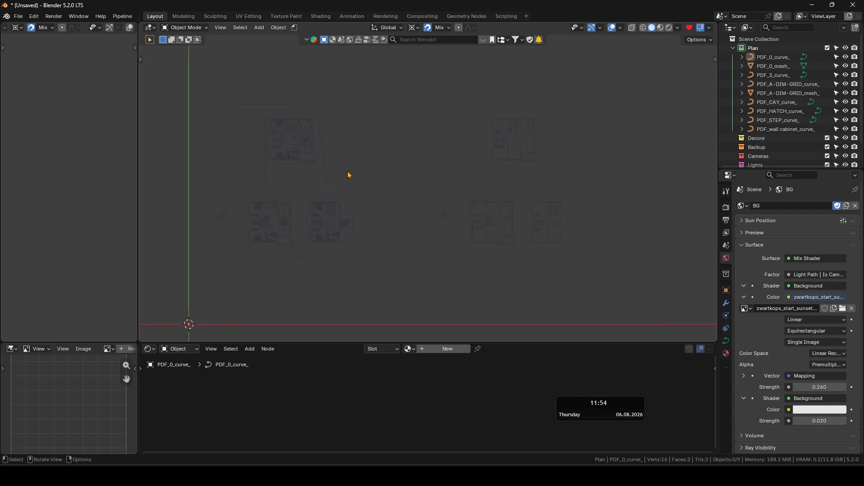
pyautogui.keyDown('shift'); pyautogui.moveTo(286, 188); pyautogui.dragTo(336, 186, button='middle'); pyautogui.keyUp('shift')
pyautogui.keyDown('shift'); pyautogui.moveTo(443, 192); pyautogui.dragTo(401, 190, button='middle'); pyautogui.keyUp('shift')
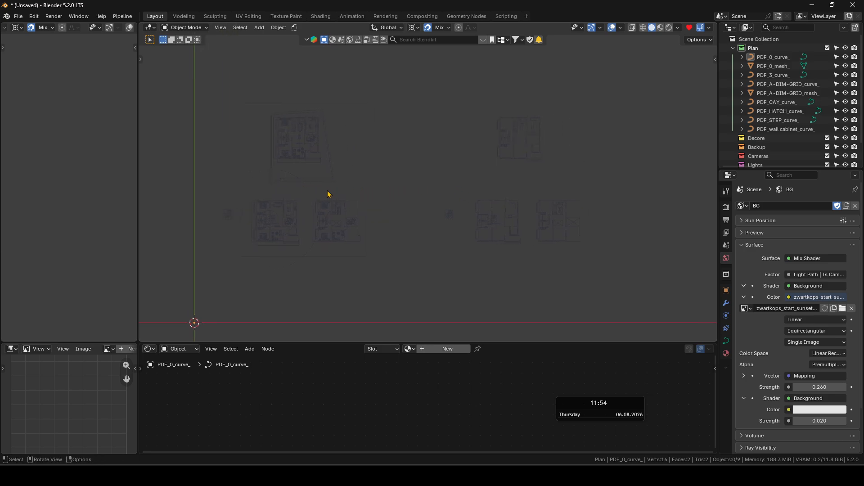
pyautogui.keyDown('shift'); pyautogui.moveTo(332, 189); pyautogui.dragTo(338, 205, button='middle'); pyautogui.keyUp('shift')
pyautogui.scroll(-2, 397, 214)
pyautogui.keyDown('shift'); pyautogui.moveTo(438, 191); pyautogui.dragTo(353, 187, button='middle'); pyautogui.keyUp('shift')
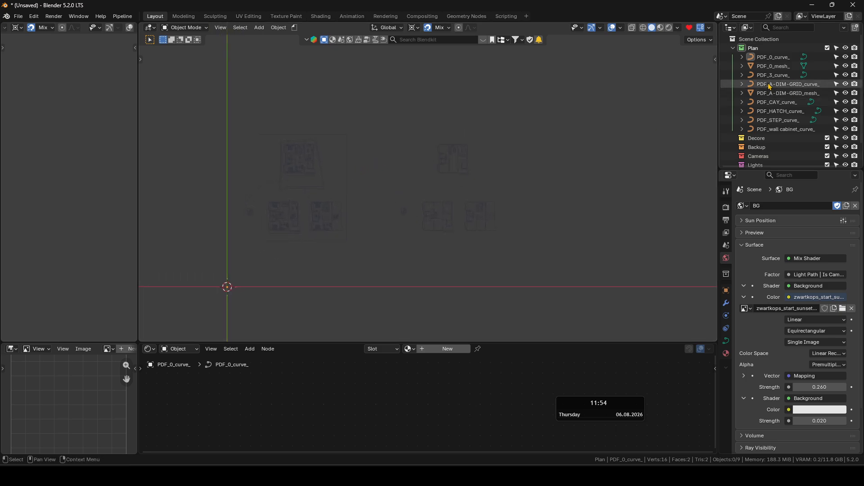
pyautogui.click(733, 48)
pyautogui.keyDown('shift'); pyautogui.moveTo(456, 148); pyautogui.dragTo(421, 171, button='middle'); pyautogui.keyUp('shift')
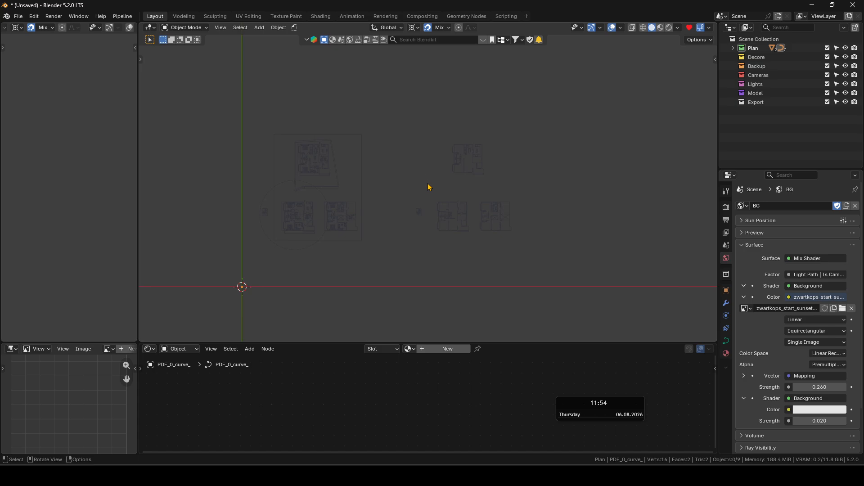